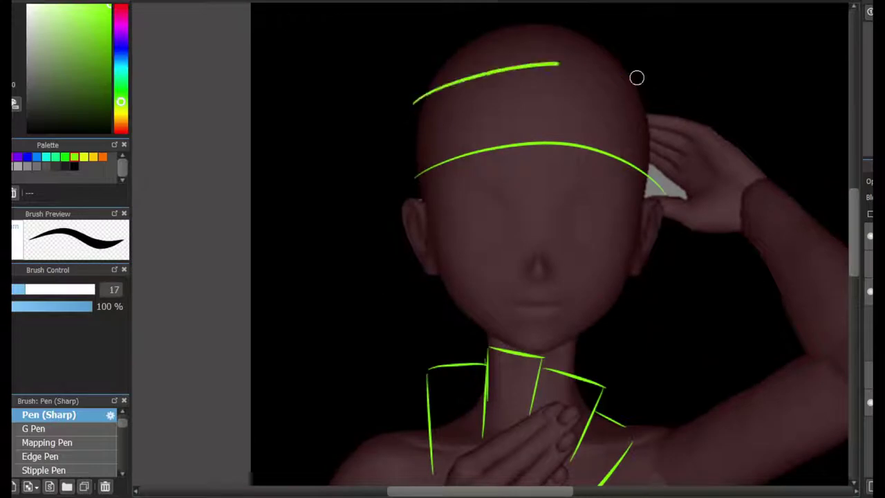
Step: Undo the stroke across the crown and sketch a green cap band with flared sides and a curved brim line over the forehead
key(ctrl+z)
key(ctrl+z)
key(ctrl+z)
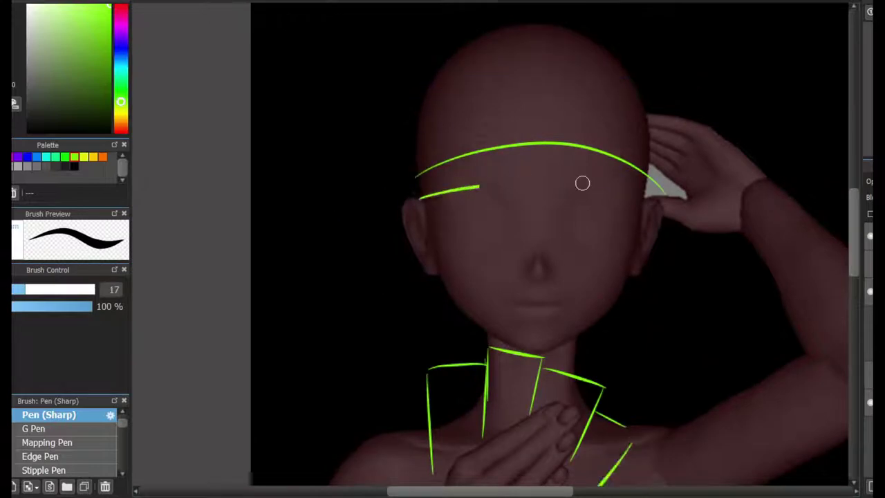
drag(657, 196, 479, 187)
drag(430, 154, 433, 179)
mouse_move(647, 163)
mouse_down()
mouse_move(441, 150)
mouse_move(660, 97)
mouse_up()
key(ctrl+z)
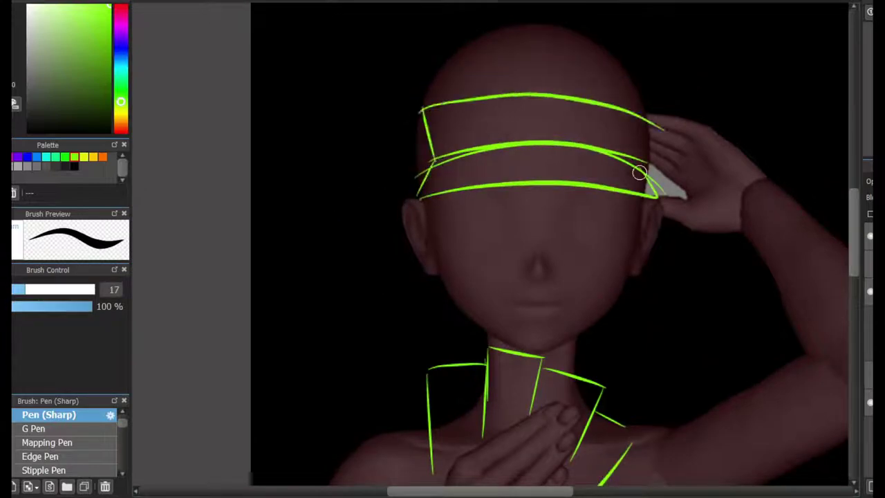
key(ctrl+z)
drag(575, 144, 649, 154)
key(ctrl+z)
drag(412, 129, 654, 110)
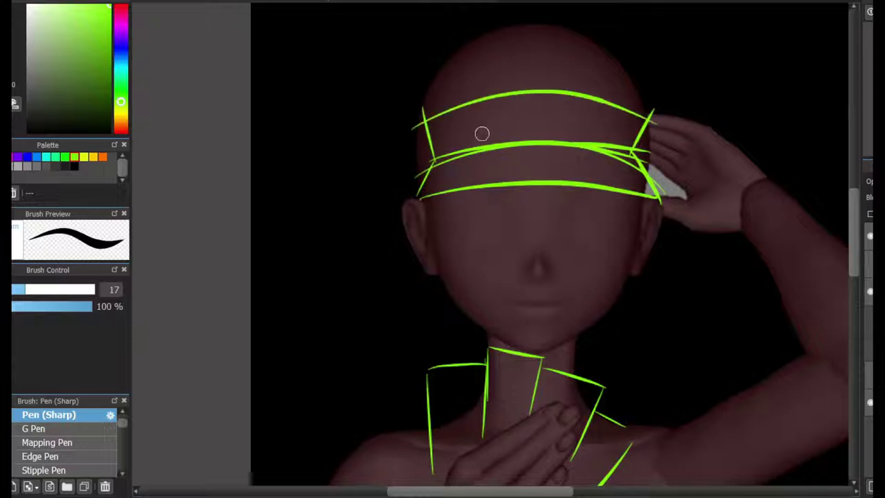
Step: Undo the first ear strokes and sketch the flat upper edge of a pointed ear opposite the raised hand
mouse_move(420, 199)
mouse_down()
mouse_move(467, 326)
mouse_move(404, 209)
mouse_up()
drag(640, 201, 607, 329)
key(ctrl+z)
key(ctrl+z)
key(ctrl+z)
drag(370, 205, 425, 203)
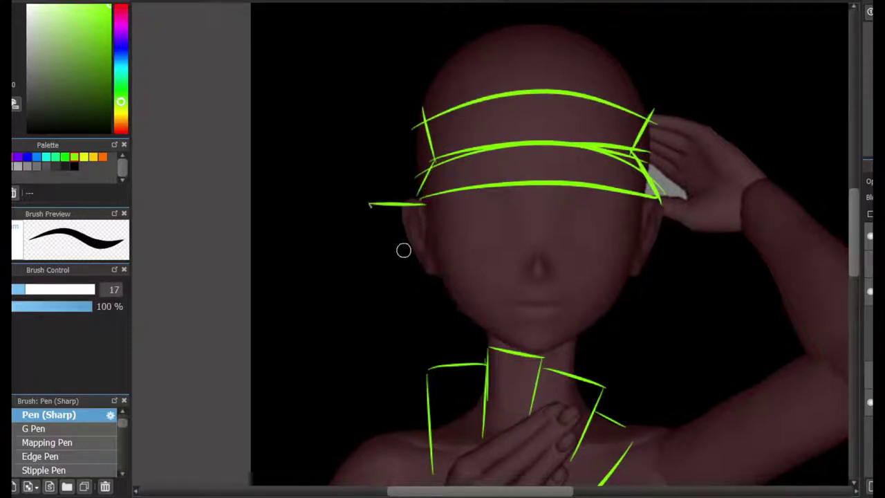
Step: Sketch short shirt sleeves with curved hems and shoulder lines around both upper arms
scroll(692, 196, down, 5)
drag(451, 232, 515, 402)
key(ctrl+z)
key(ctrl+z)
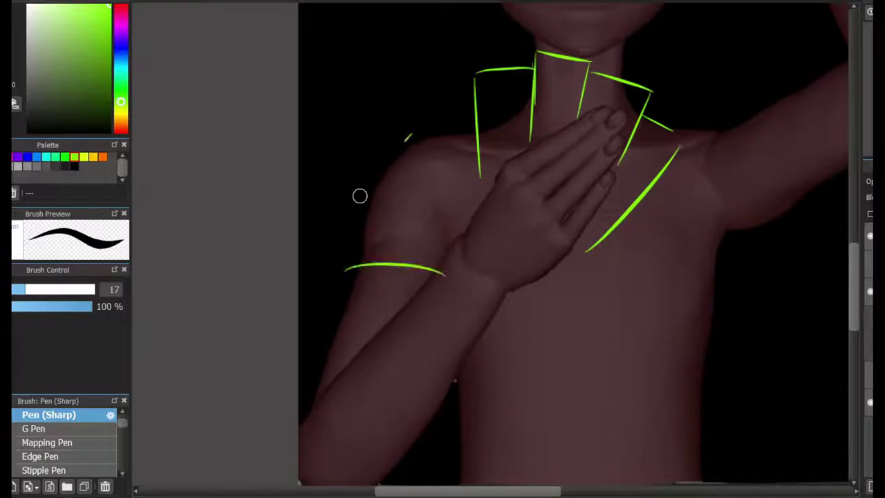
drag(663, 125, 711, 123)
drag(729, 118, 767, 246)
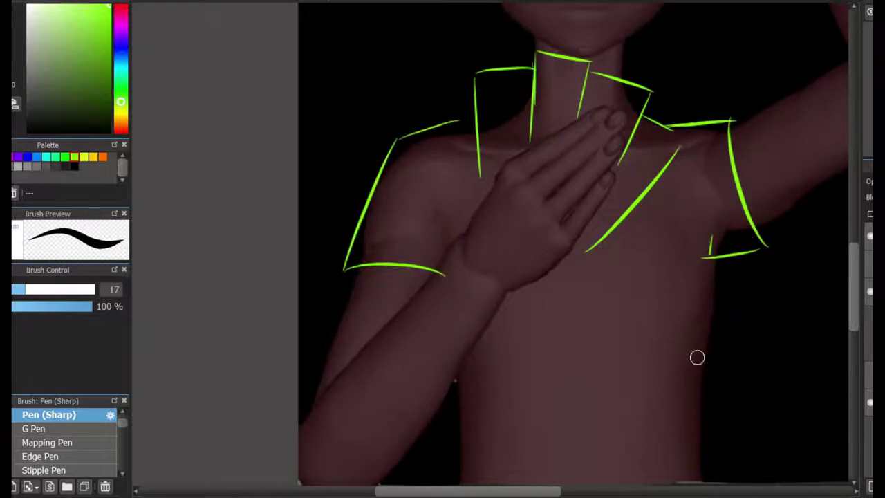
Step: Sketch the shirt's side edge from the raised arm's sleeve down past the waist
drag(697, 357, 625, 241)
drag(654, 145, 632, 335)
drag(636, 307, 640, 421)
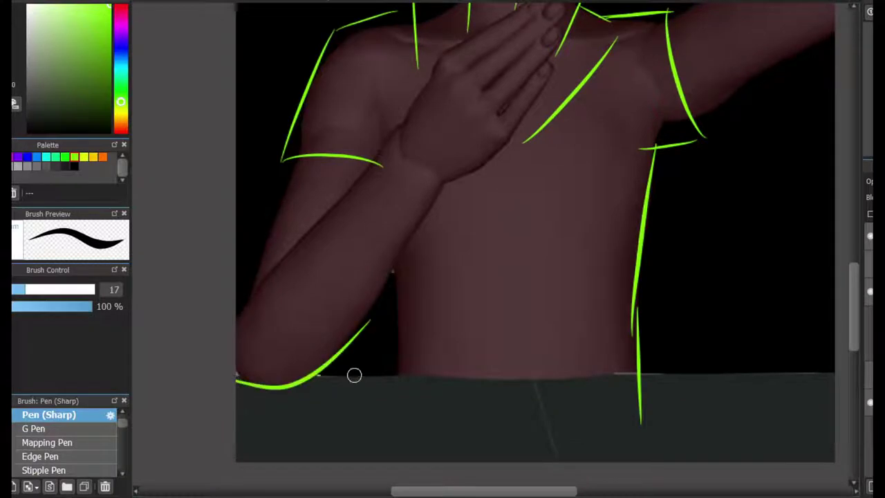
Step: Sketch a group of four upright blocks in front of the waist and a long horizontal line across the tabletop edge
drag(538, 377, 475, 269)
drag(434, 311, 470, 328)
drag(384, 324, 389, 266)
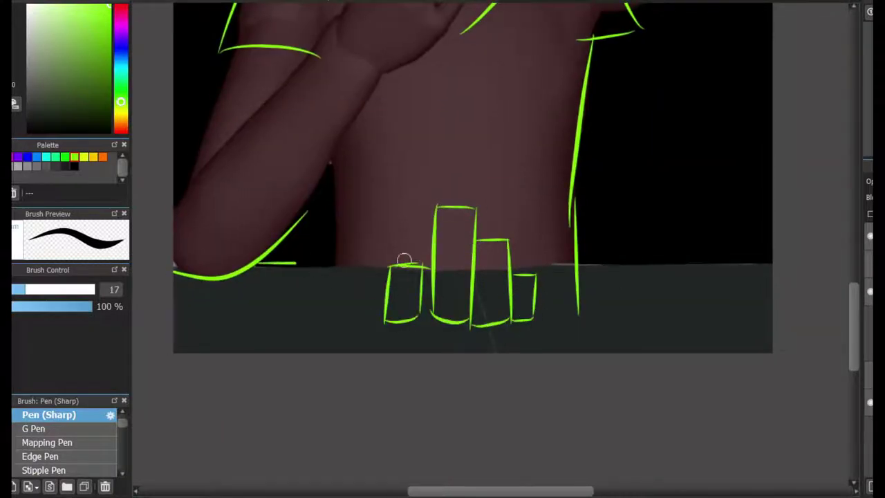
drag(270, 262, 734, 250)
Step: Sketch a slanted mouth and, on the raised hand's side, an angular glasses lens with a bridge and a diagonal glare line
scroll(398, 229, up, 10)
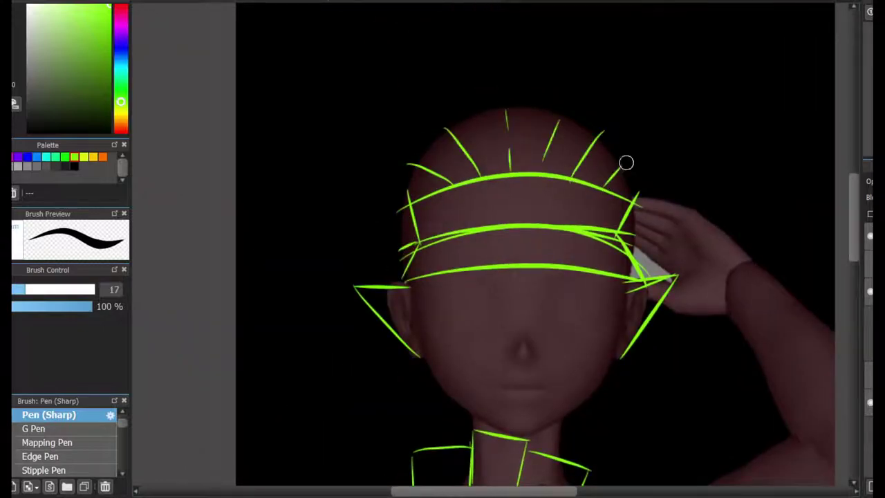
scroll(469, 381, up, 4)
mouse_move(488, 311)
mouse_down()
mouse_move(578, 294)
mouse_move(562, 308)
mouse_move(542, 306)
mouse_up()
mouse_move(448, 173)
mouse_down()
mouse_move(536, 171)
mouse_move(551, 204)
mouse_up()
drag(551, 204, 693, 184)
drag(530, 152, 721, 119)
mouse_move(721, 119)
mouse_down()
mouse_move(673, 152)
mouse_move(676, 176)
mouse_up()
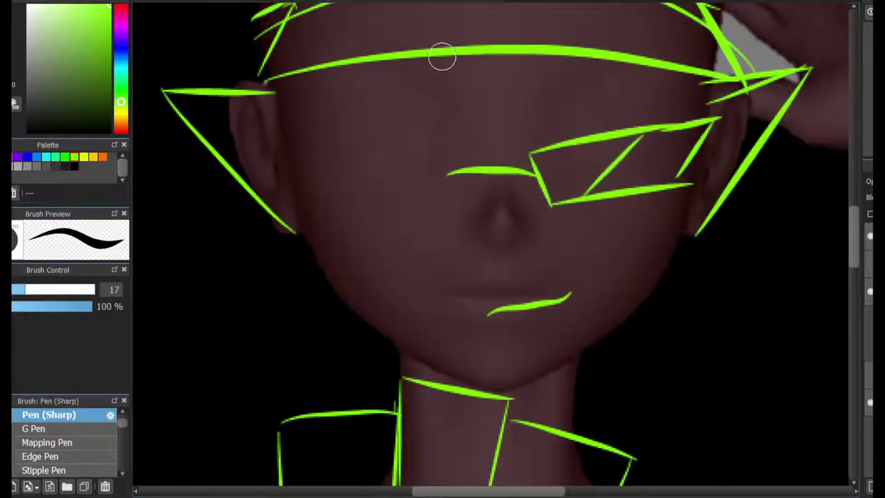
Step: Duplicate the finished glasses lens, flip the copy and place it over the other eye to meet the bridge
drag(525, 103, 731, 212)
key(ctrl+c)
key(ctrl+v)
key(ctrl+t)
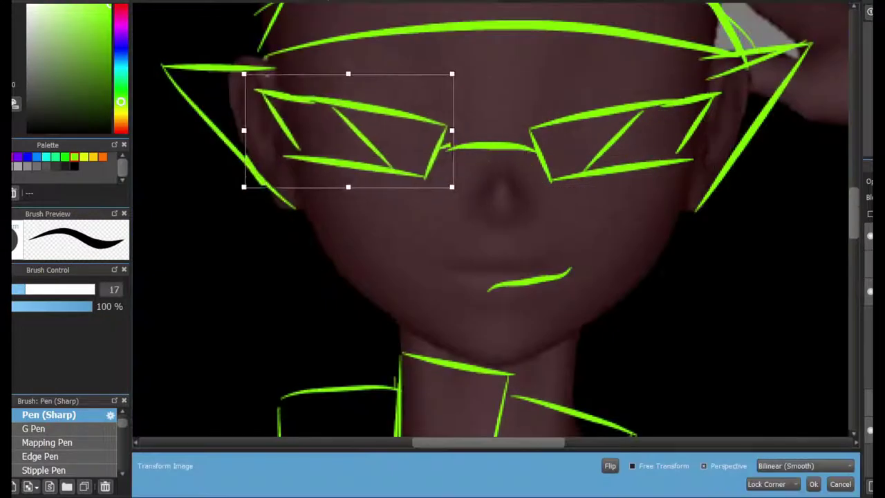
key(Return)
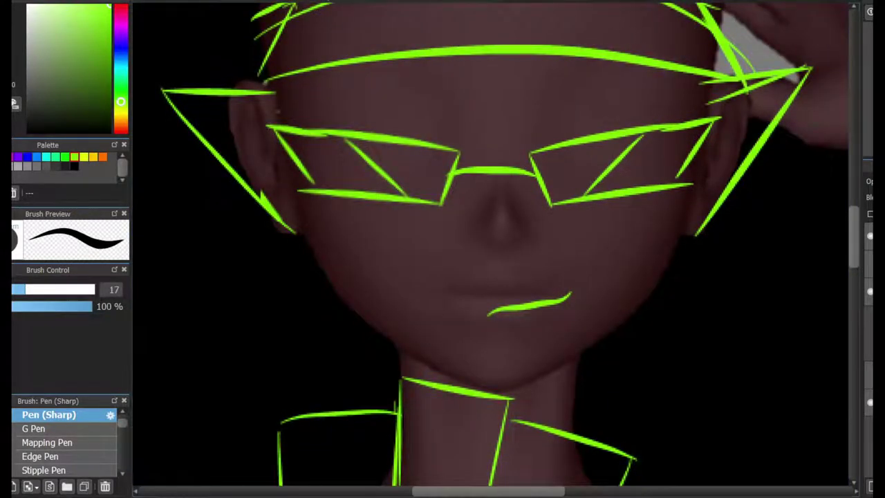
Step: Draw a speech bubble with a pointed tail beside the head and a looped symbol inside it, undoing the first loop
scroll(623, 180, down, 5)
scroll(622, 181, up, 6)
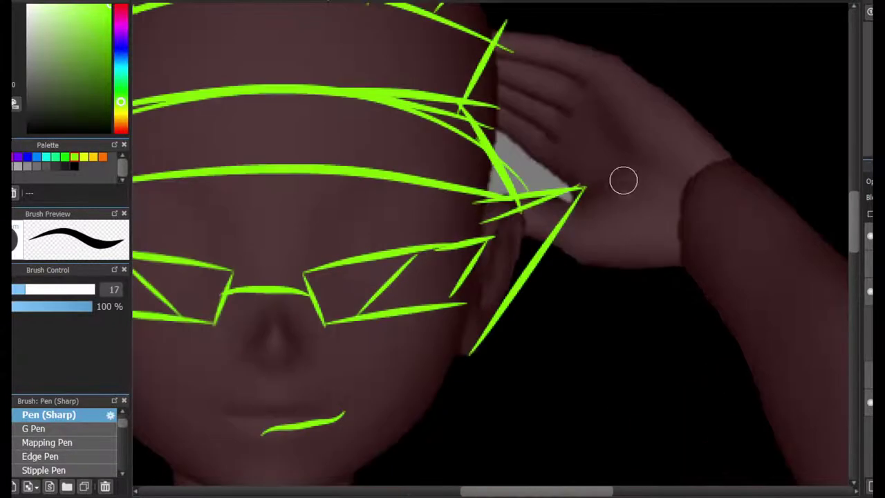
scroll(477, 173, down, 5)
scroll(477, 173, up, 8)
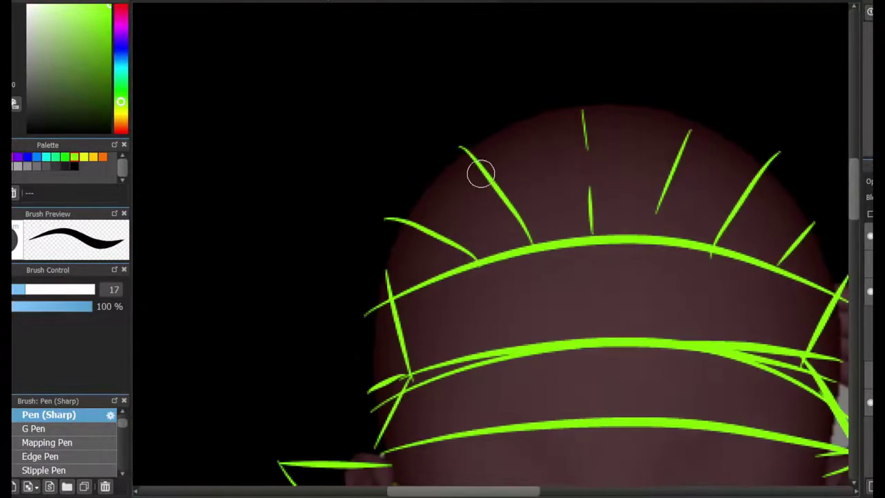
scroll(463, 200, down, 4)
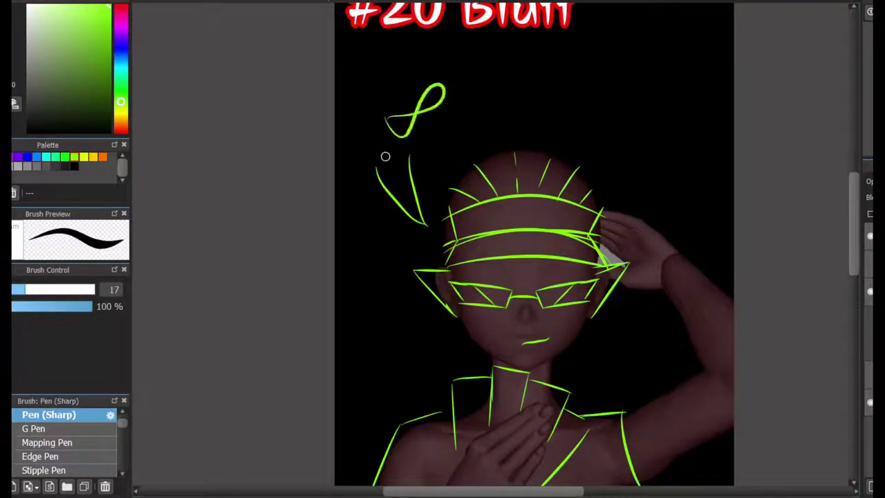
key(ctrl+z)
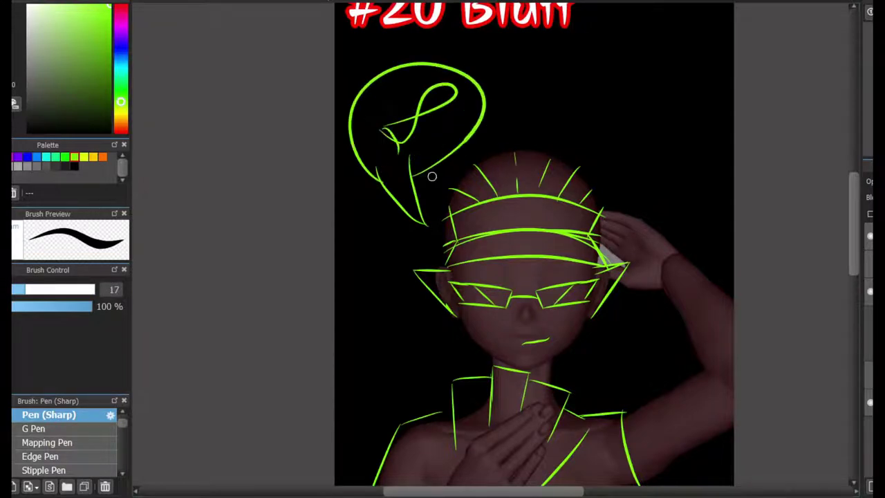
Step: Sketch bands around the raised forearm and retrace the diagonal neckline across the chest
scroll(430, 174, down, 5)
scroll(347, 409, up, 3)
scroll(484, 257, up, 5)
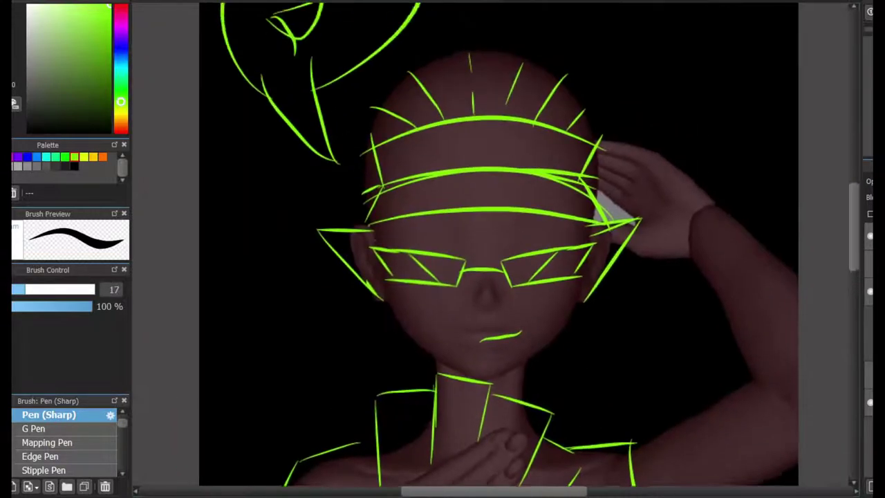
scroll(660, 59, up, 3)
mouse_move(643, 55)
mouse_down()
mouse_move(604, 158)
mouse_move(664, 207)
mouse_move(752, 132)
mouse_move(884, 391)
mouse_up()
scroll(657, 139, down, 5)
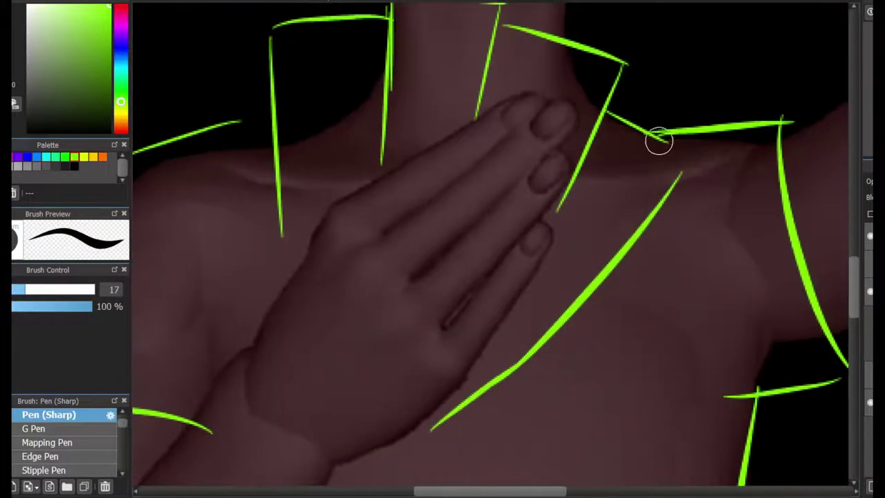
mouse_move(664, 148)
mouse_down()
mouse_move(570, 339)
mouse_move(498, 297)
mouse_up()
Step: Sketch a wristwatch with a curved strap and a round face on the wrist of the hand held to the chest
scroll(442, 249, up, 3)
drag(440, 160, 622, 134)
mouse_move(525, 398)
mouse_down()
mouse_move(401, 241)
mouse_move(510, 322)
mouse_up()
key(ctrl+z)
mouse_move(423, 213)
mouse_down()
mouse_move(530, 322)
mouse_move(403, 252)
mouse_up()
drag(405, 259, 527, 371)
drag(538, 330, 528, 366)
drag(449, 277, 453, 280)
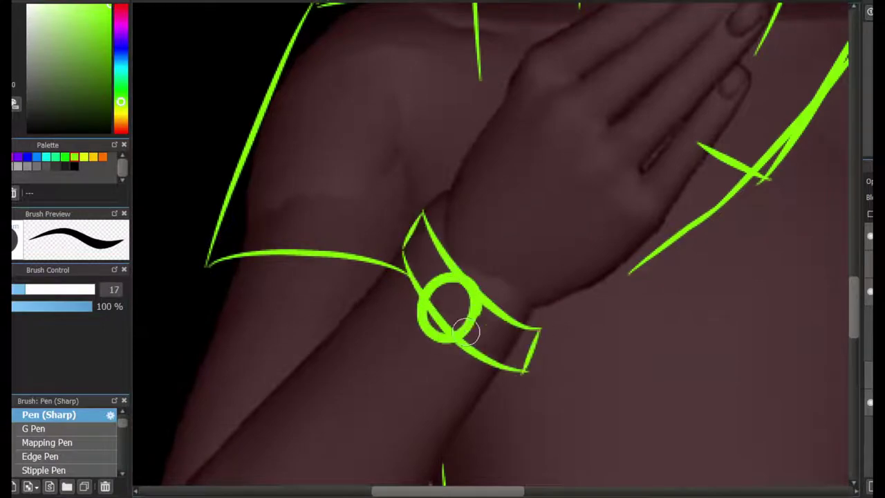
Step: Sketch the torso's edge beneath the bent forearm and a short inner line in the pointed ear
scroll(539, 130, down, 5)
drag(543, 79, 599, 365)
scroll(656, 267, up, 10)
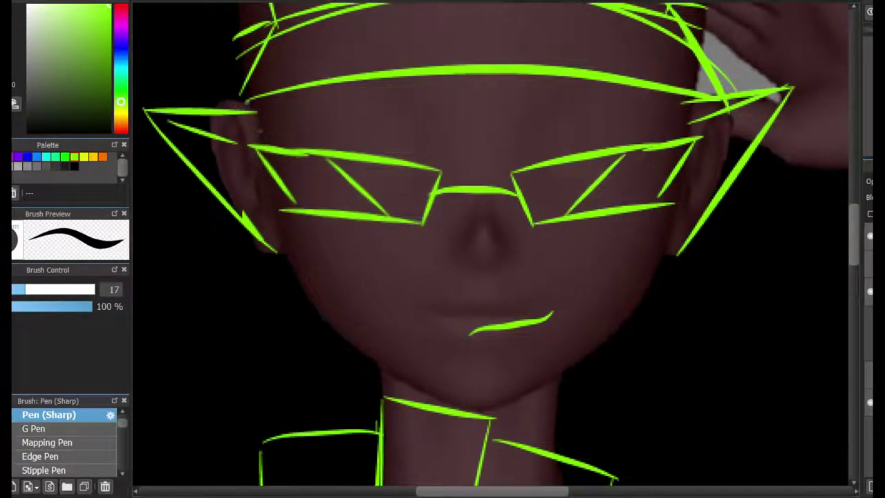
Step: Undo the circle below the brim line and sketch a round emblem with a vertical centre line on the cap band
scroll(483, 354, up, 4)
drag(465, 306, 467, 305)
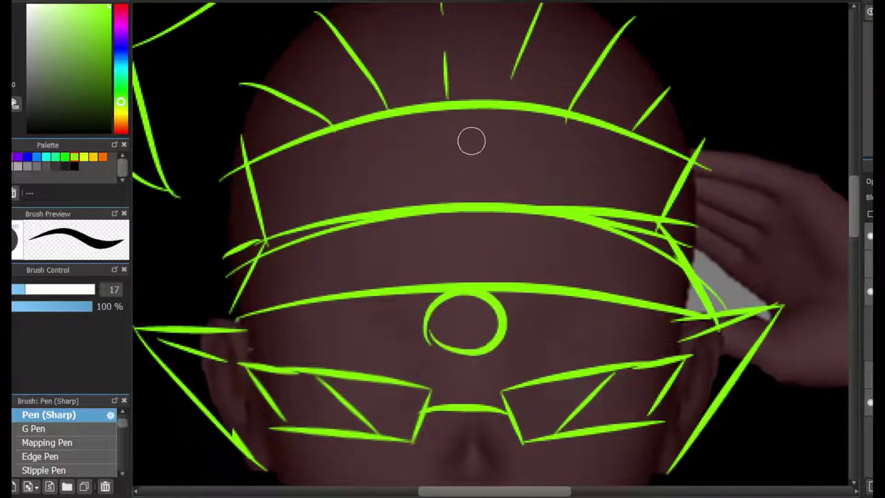
key(ctrl+z)
drag(475, 121, 469, 197)
scroll(470, 197, up, 4)
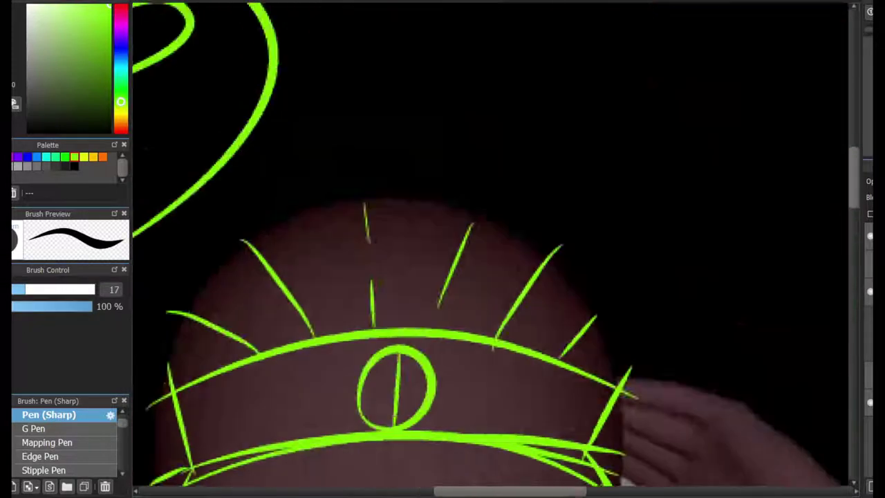
Step: Sketch a large dollar sign with two long vertical strokes down the front of the shirt
scroll(710, 366, down, 10)
scroll(645, 152, down, 5)
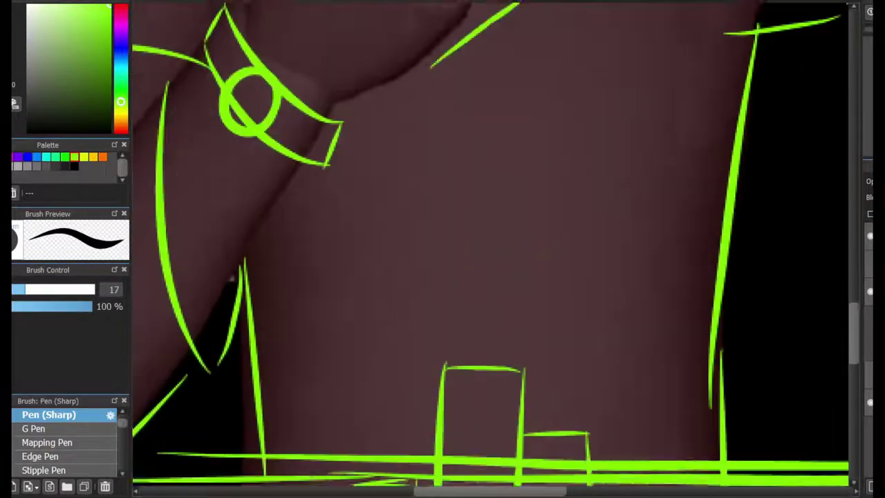
scroll(445, 308, down, 3)
drag(446, 257, 543, 193)
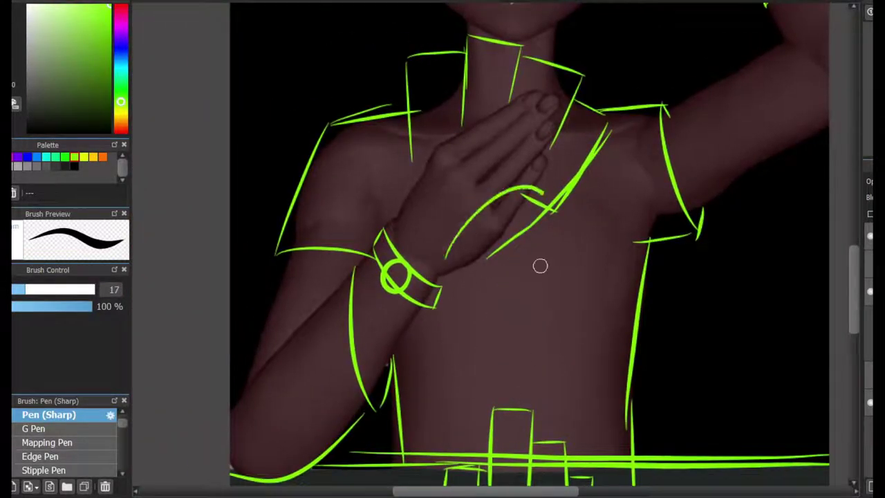
scroll(525, 249, down, 3)
scroll(526, 249, up, 6)
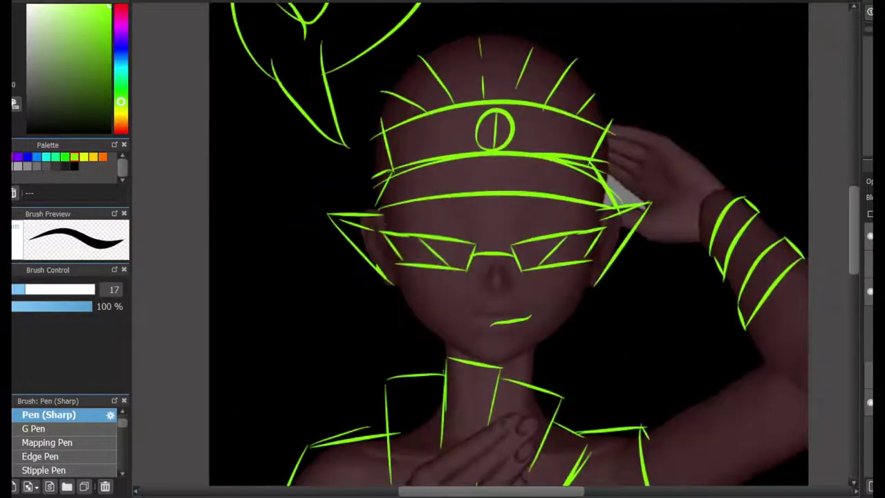
scroll(526, 249, up, 2)
scroll(525, 249, down, 3)
scroll(526, 249, up, 5)
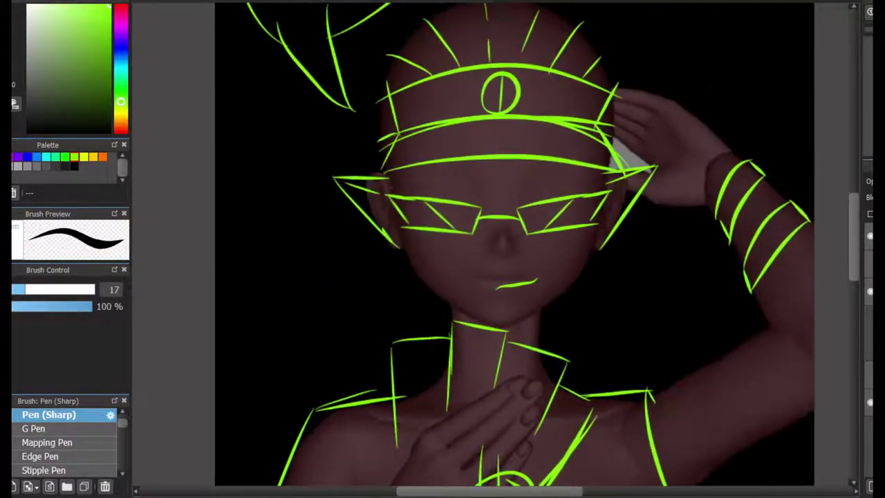
scroll(707, 114, up, 1)
scroll(707, 114, down, 5)
scroll(707, 114, up, 3)
scroll(577, 256, up, 5)
scroll(576, 256, up, 2)
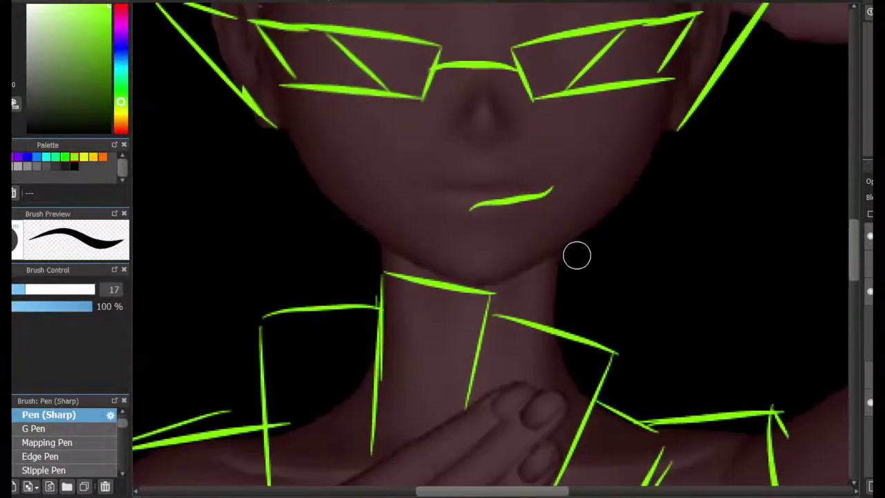
scroll(839, 165, down, 4)
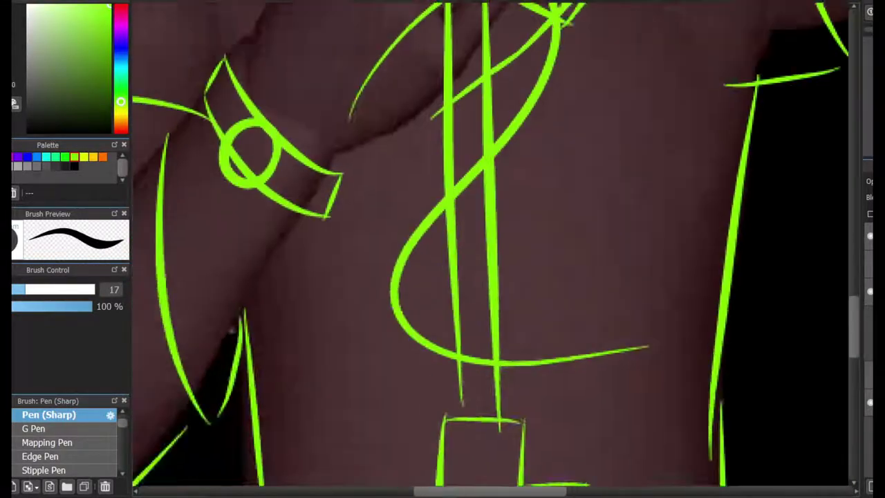
scroll(838, 165, up, 5)
Step: Add short fold marks at the corners of the raised collar
drag(315, 276, 411, 215)
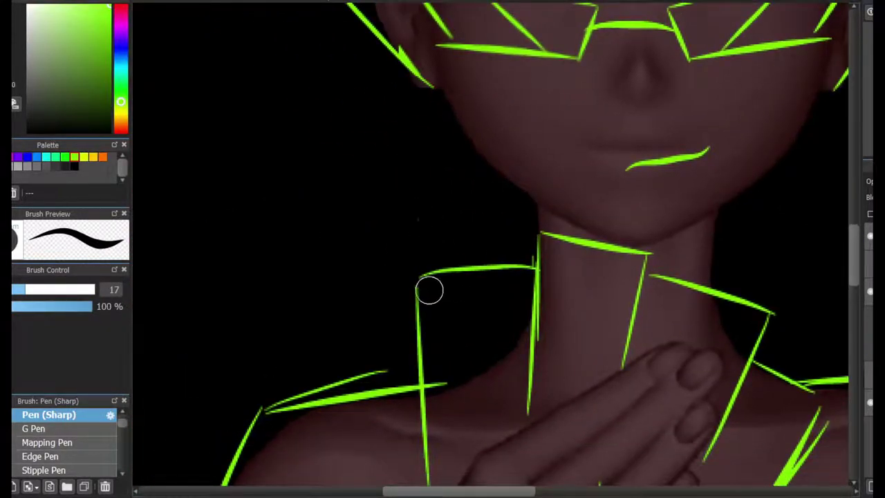
scroll(545, 259, up, 4)
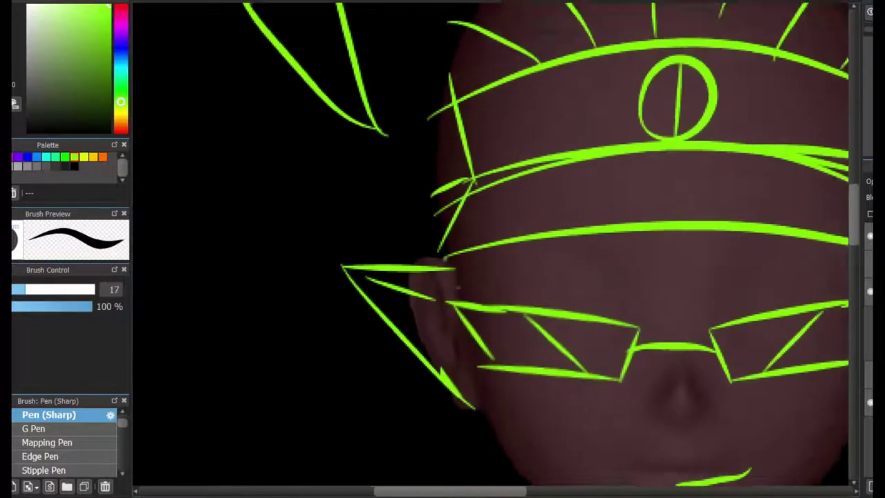
scroll(545, 259, down, 8)
scroll(546, 259, down, 3)
Step: Switch the pen colour to blue and sketch finger rings and a curved outline along the edge of the hand on the chest
scroll(545, 259, up, 3)
scroll(495, 162, down, 3)
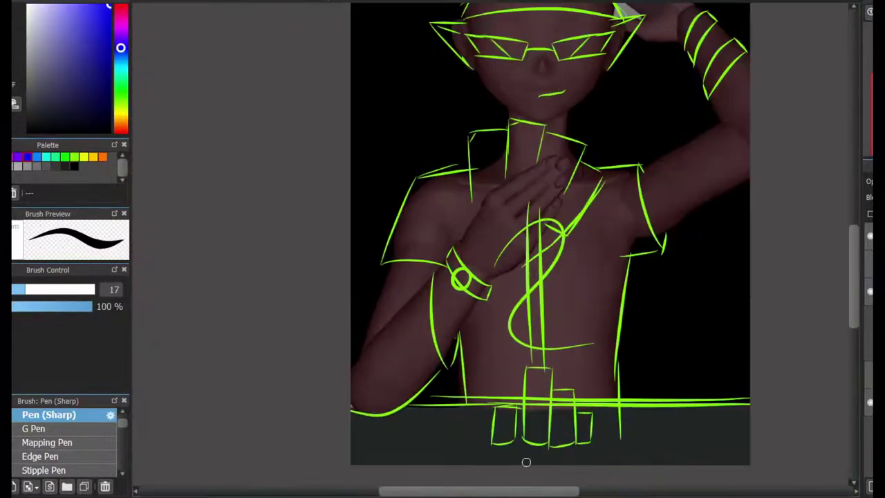
scroll(496, 162, up, 5)
drag(491, 349, 651, 150)
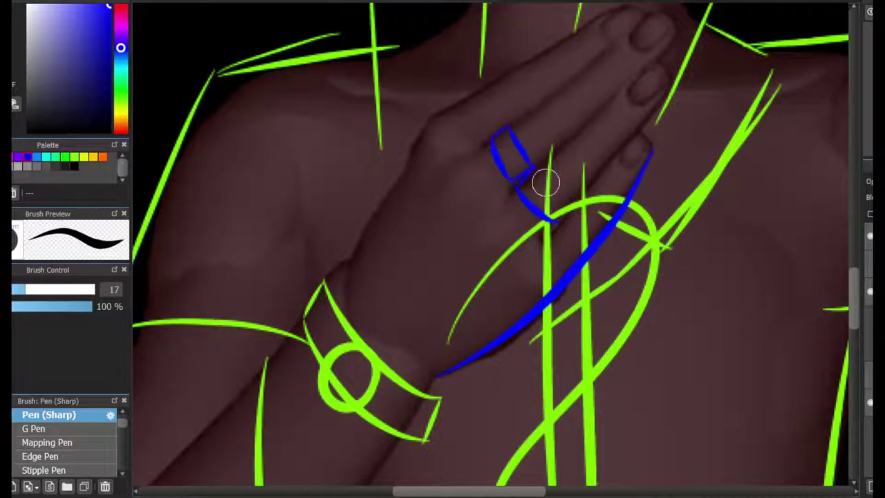
Step: Sketch a small looped shape in blue over the pointed ear beside the raised hand
scroll(546, 183, down, 3)
scroll(579, 188, up, 4)
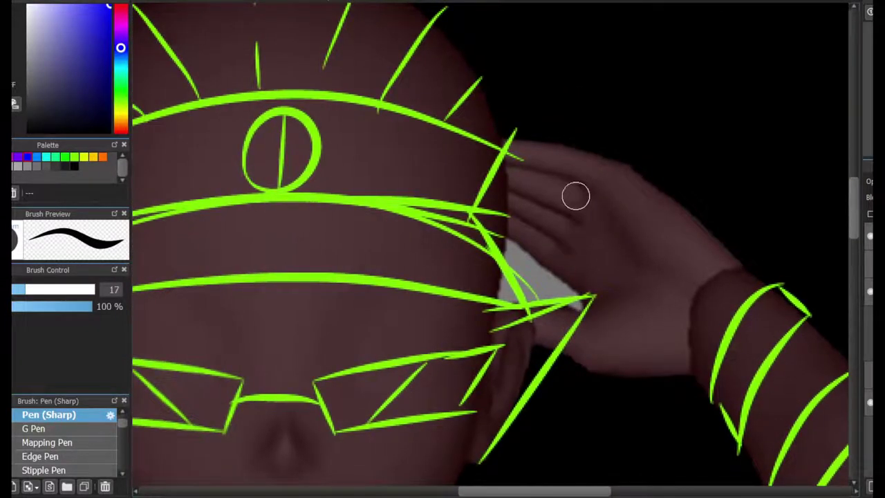
scroll(840, 131, down, 3)
scroll(664, 193, up, 4)
drag(650, 159, 666, 194)
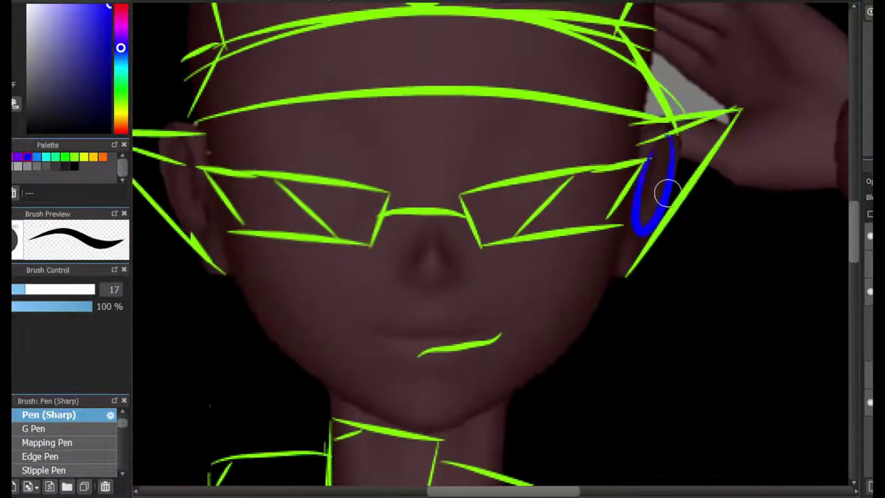
drag(692, 111, 661, 166)
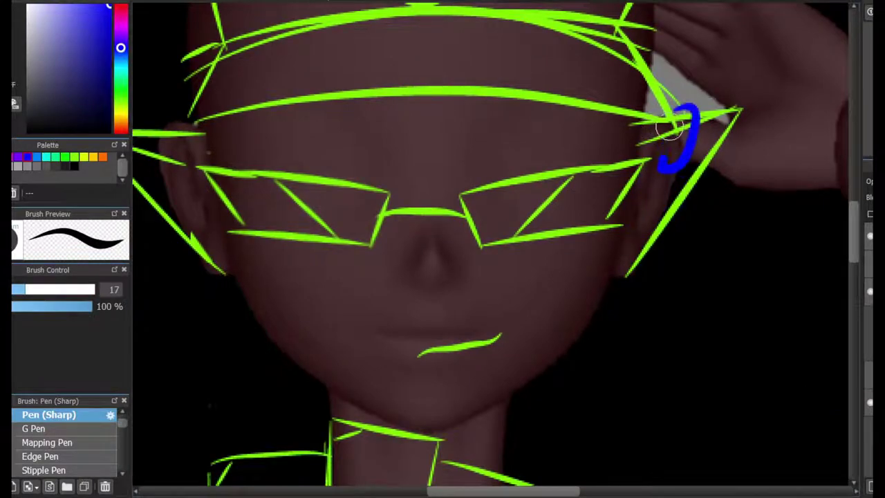
scroll(713, 52, down, 2)
scroll(545, 160, up, 5)
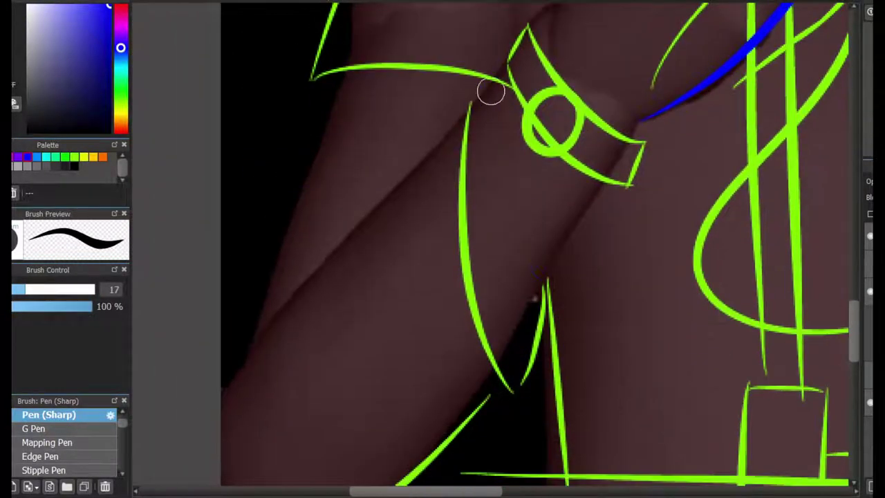
mouse_move(490, 92)
mouse_down()
mouse_move(543, 287)
mouse_move(535, 290)
mouse_up()
key(ctrl+z)
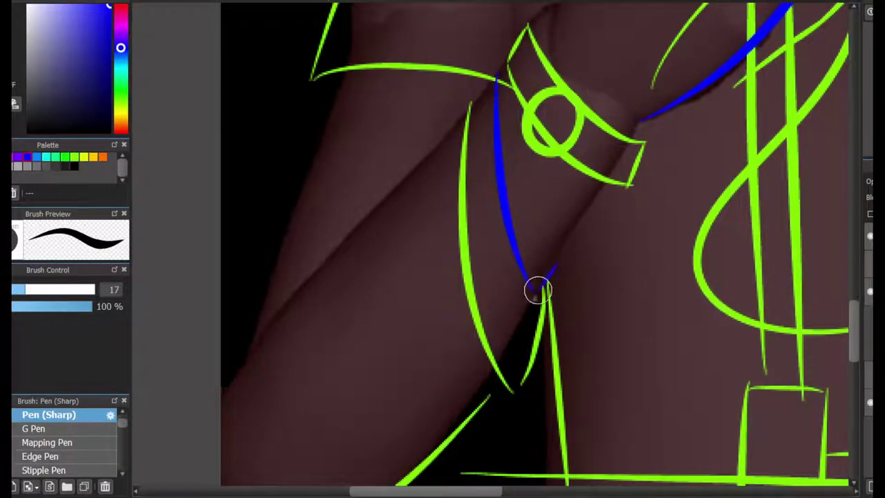
key(ctrl+z)
Step: Sketch short diagonal reflection lines in blue across the lenses of the glasses, redoing the heavier first strokes
scroll(764, 161, down, 5)
scroll(765, 162, right, 4)
scroll(369, 315, up, 5)
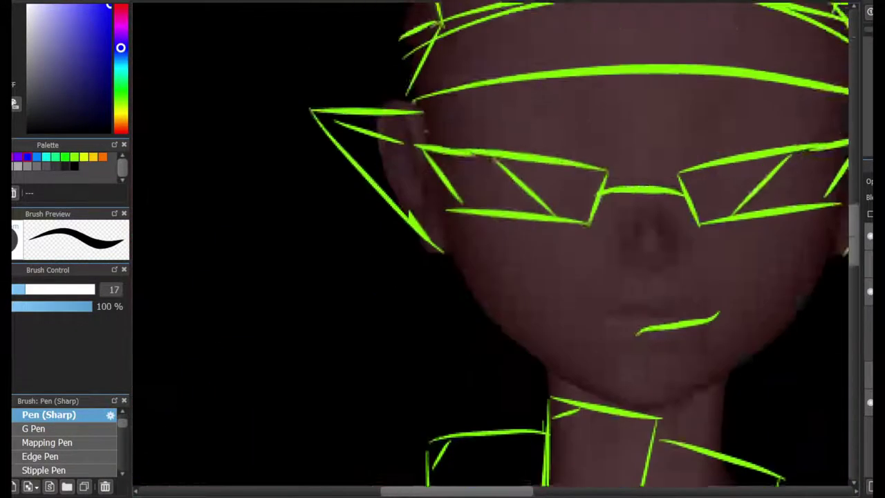
drag(654, 264, 684, 258)
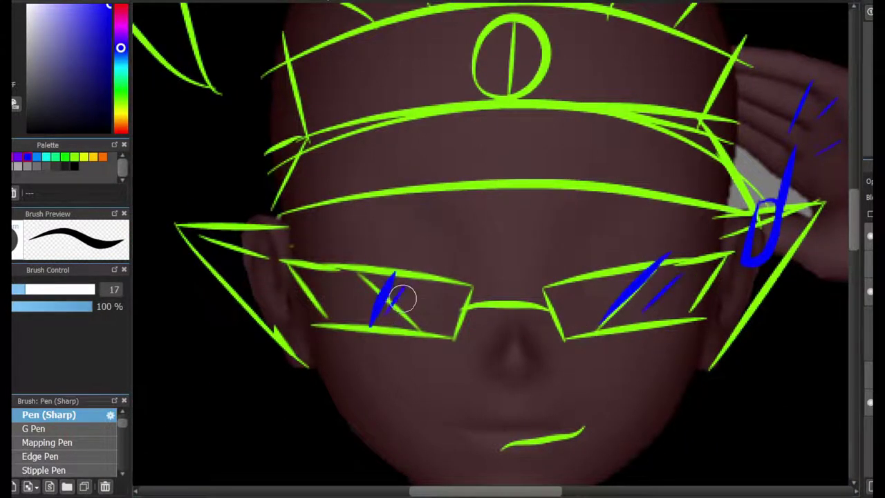
key(ctrl+z)
key(ctrl+z)
drag(399, 272, 342, 322)
Step: Sketch the nose in blue with two slanted side lines under the glasses bridge and a short curved base
scroll(661, 302, down, 5)
scroll(609, 184, up, 4)
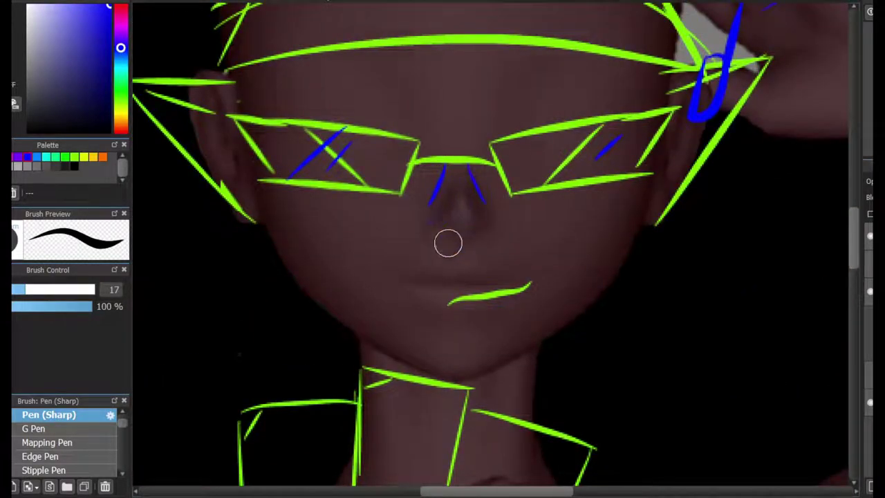
scroll(490, 248, down, 5)
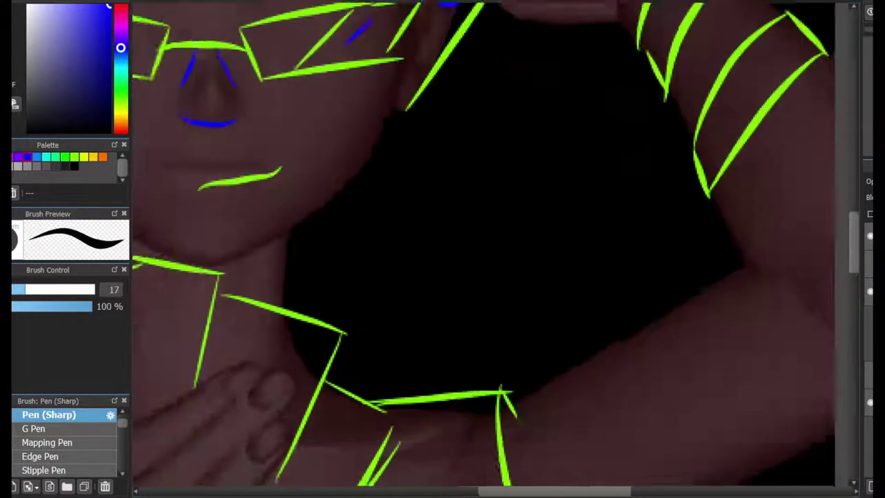
Step: Sketch a curved blue line across the raised upper arm with short tick marks crossing it
key(ctrl+z)
drag(665, 160, 743, 318)
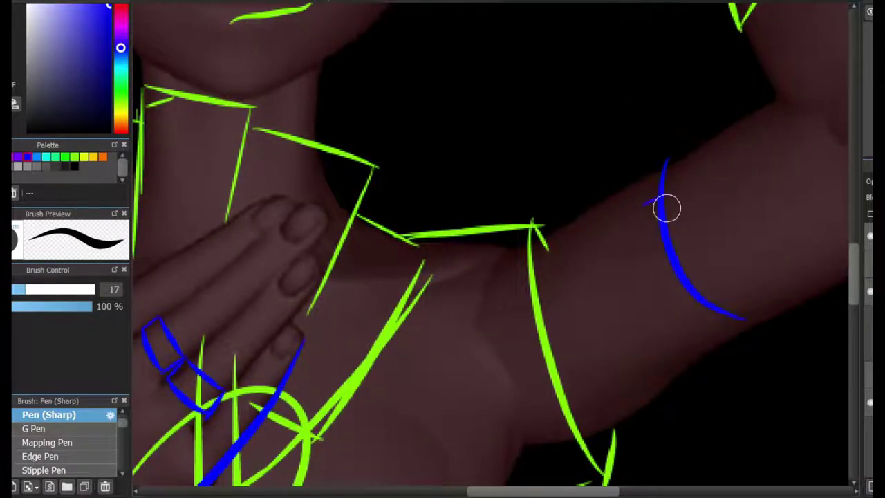
scroll(692, 317, up, 6)
scroll(571, 267, down, 10)
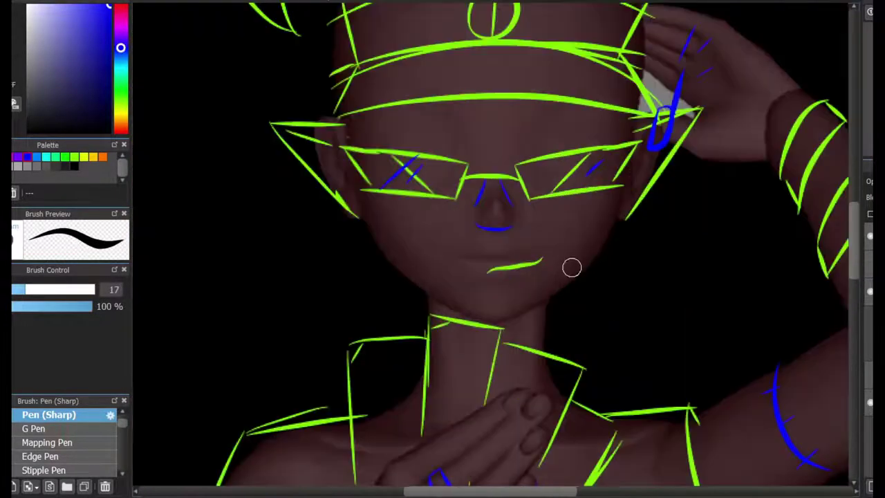
Step: Ink the lower finger ring in white and the long finger edge running from it towards the fingertip
scroll(519, 249, up, 10)
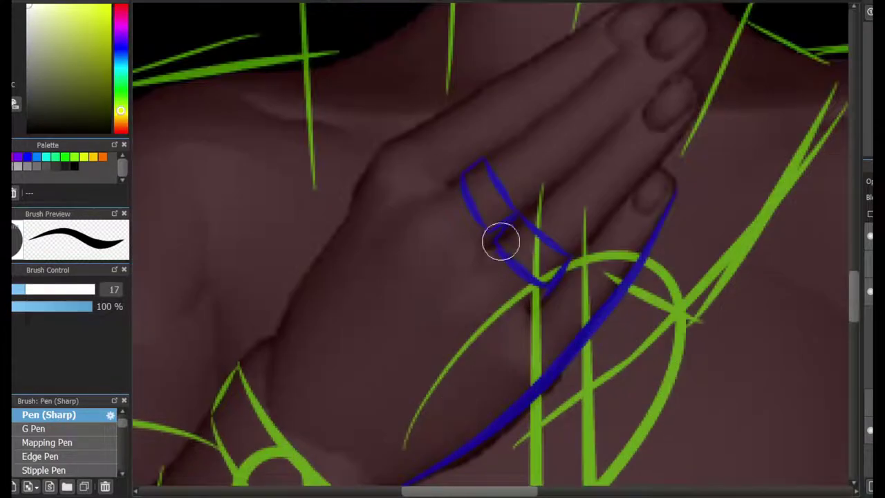
drag(489, 241, 573, 253)
key(ctrl+z)
scroll(489, 241, up, 2)
mouse_move(518, 188)
mouse_down()
mouse_move(553, 284)
mouse_move(531, 206)
mouse_move(562, 287)
mouse_up()
key(ctrl+z)
mouse_move(594, 239)
mouse_down()
mouse_move(566, 311)
mouse_move(713, 104)
mouse_up()
key(ctrl+z)
drag(570, 307, 740, 79)
scroll(638, 283, down, 3)
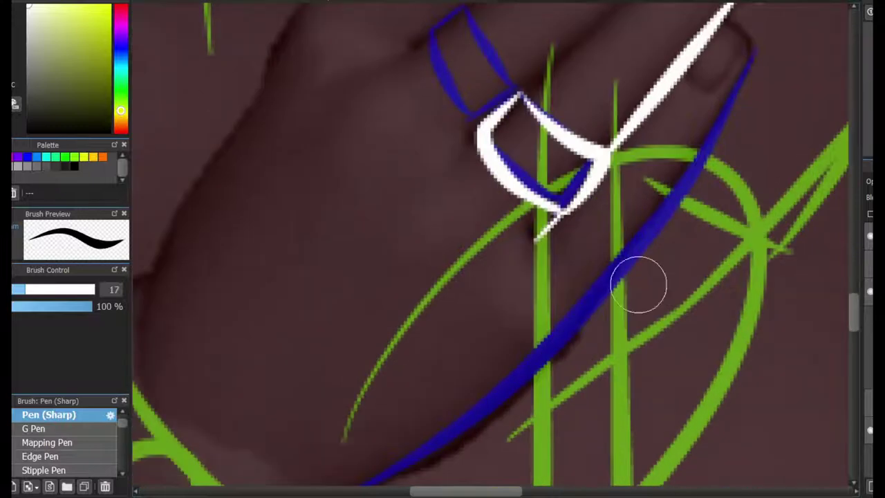
Step: Ink short curved knuckle marks in white on the back of the hand below the lower ring
drag(388, 232, 449, 160)
drag(480, 307, 488, 295)
scroll(521, 253, down, 3)
scroll(520, 253, up, 2)
drag(529, 235, 574, 180)
Step: Ink the hand's lower edge in white along the blue guide from the wrist and redraw the smallest knuckle mark
mouse_move(376, 423)
mouse_down()
mouse_move(585, 298)
mouse_move(705, 173)
mouse_up()
key(ctrl+z)
drag(366, 430, 631, 237)
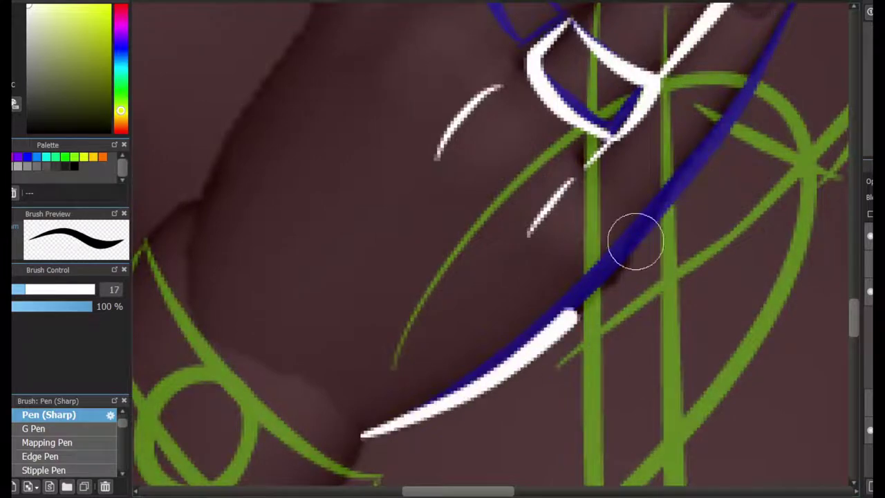
key(ctrl+z)
key(ctrl+z)
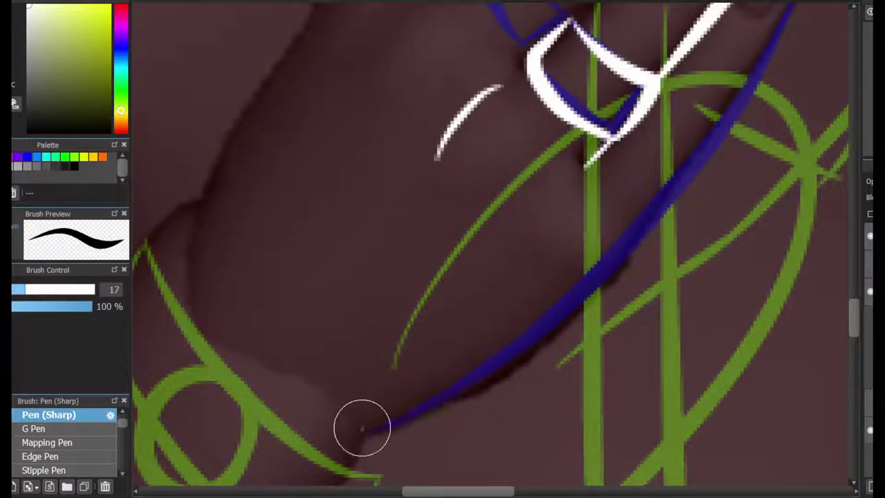
key(ctrl+y)
drag(539, 223, 583, 191)
key(ctrl+z)
mouse_move(525, 227)
mouse_down()
mouse_move(565, 182)
mouse_move(635, 413)
mouse_up()
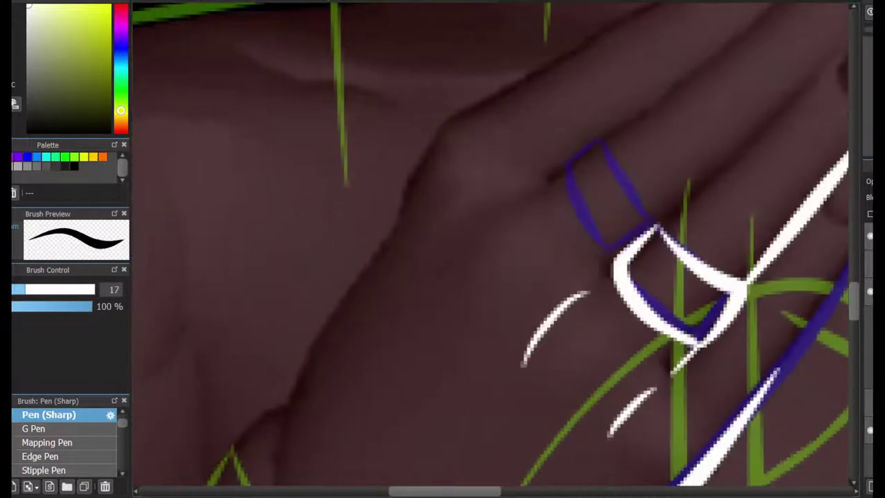
Step: Ink the upper ring, a third knuckle mark and the outer edge of the hand down to the wrist
drag(608, 250, 628, 187)
drag(458, 266, 517, 206)
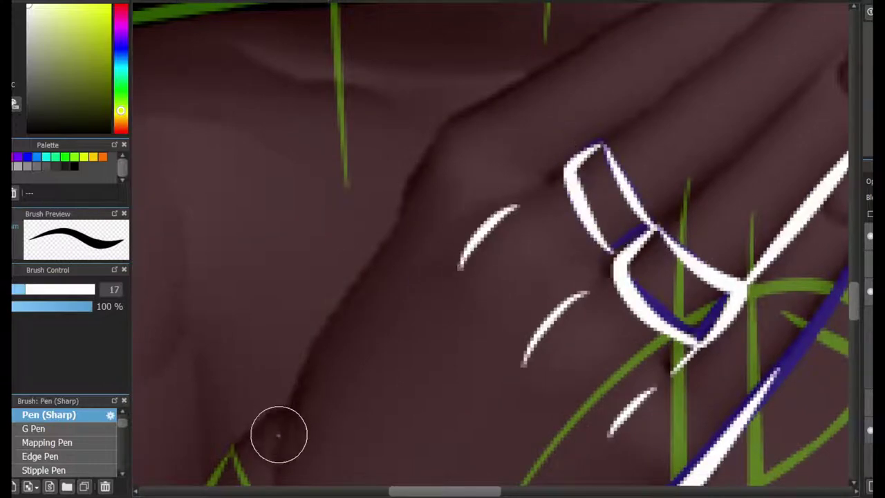
drag(411, 205, 282, 434)
mouse_move(394, 235)
mouse_down()
mouse_move(477, 114)
mouse_move(318, 319)
mouse_up()
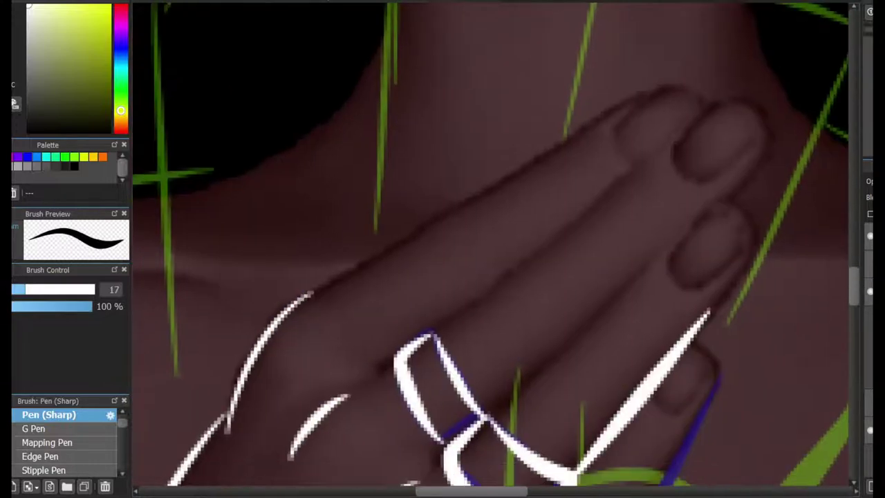
Step: Ink the index finger's upper edge and the dividing line between it and the middle finger up to the fingertips
mouse_move(338, 276)
mouse_down()
mouse_move(521, 158)
mouse_move(712, 96)
mouse_up()
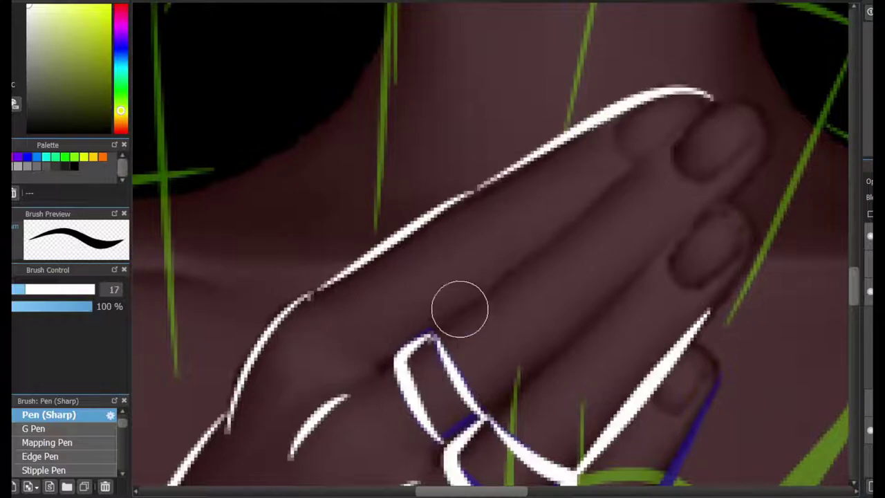
drag(449, 324, 528, 257)
mouse_move(437, 337)
mouse_down()
mouse_move(711, 101)
mouse_move(754, 114)
mouse_up()
key(ctrl+z)
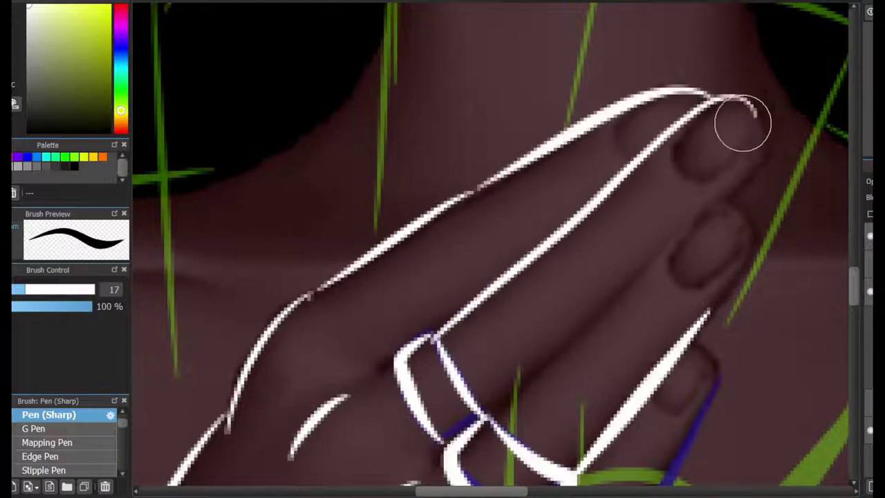
Step: Ink the dividing line between the middle and ring fingers and the rounded outlines of both fingertips
drag(652, 273, 584, 330)
key(ctrl+z)
drag(498, 408, 740, 201)
mouse_move(755, 103)
mouse_down()
mouse_move(745, 185)
mouse_move(705, 281)
mouse_up()
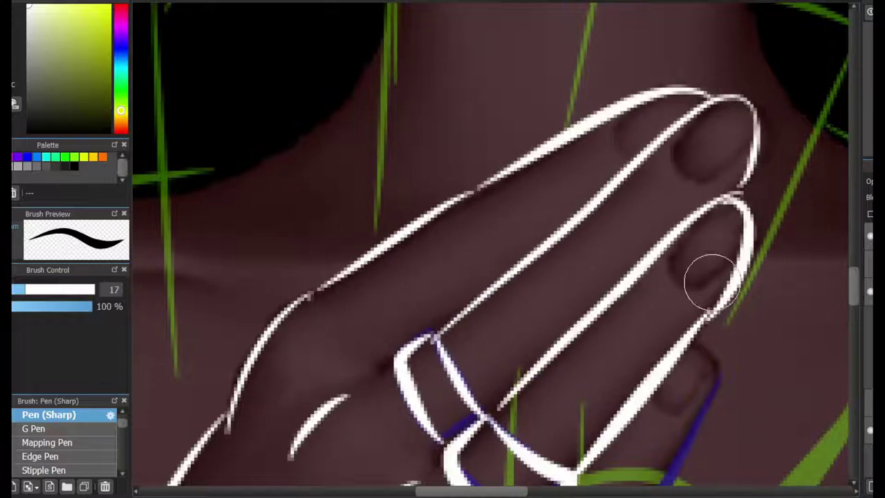
key(ctrl+z)
drag(743, 197, 727, 290)
Step: Ink the little finger's rounded tip and outer side down to the hand's lower edge
scroll(727, 290, down, 5)
key(ctrl+z)
mouse_move(682, 118)
mouse_down()
mouse_move(588, 374)
mouse_move(616, 340)
mouse_up()
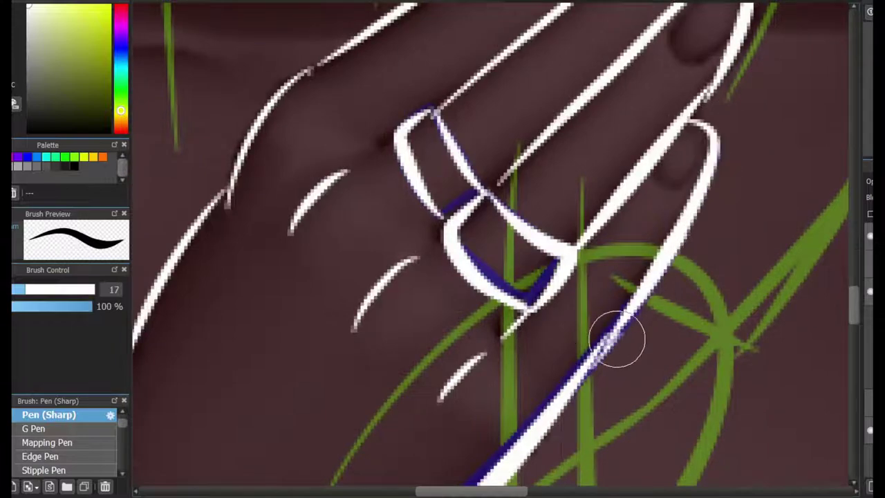
scroll(616, 339, down, 2)
scroll(490, 249, down, 3)
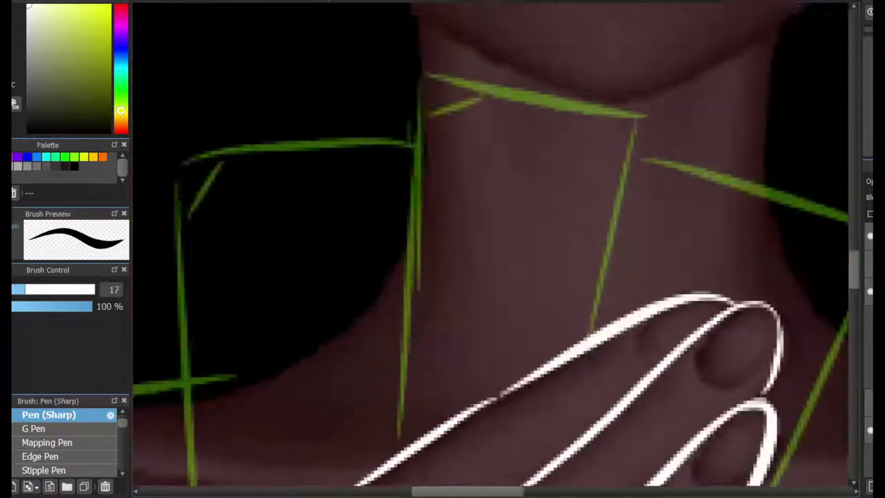
Step: Switch to the Pen brush at size 4.5 and draw a white upright card rectangle over the first card guide beside the neck
scroll(491, 249, up, 3)
scroll(490, 248, down, 3)
scroll(65, 443, up, 1)
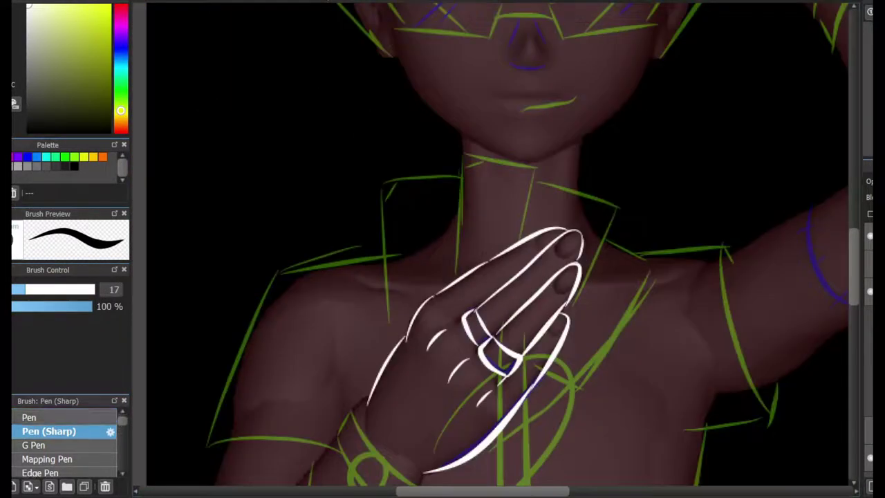
click(31, 428)
scroll(422, 210, up, 1)
drag(326, 119, 443, 366)
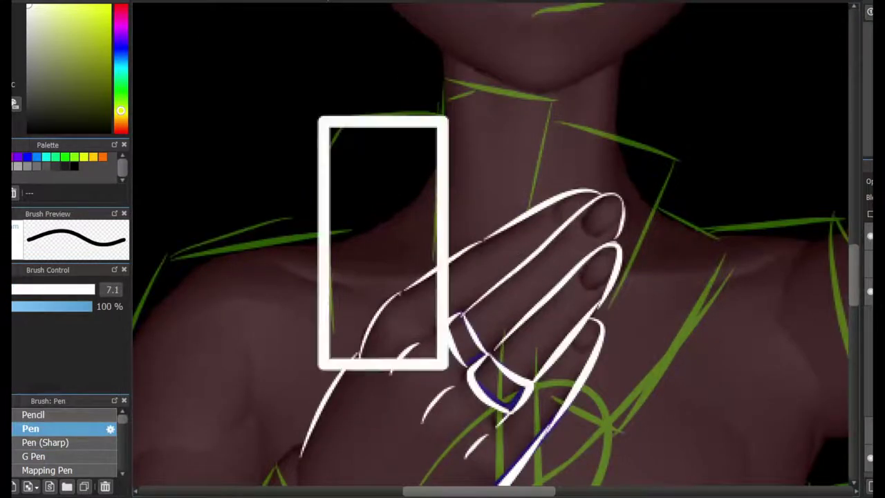
key(ctrl+z)
drag(340, 122, 440, 364)
key(ctrl+z)
drag(334, 119, 466, 312)
Step: Duplicate the card rectangle, tilt the copy slightly clockwise and place it over the second card guide in front of the neck
key(ctrl+t)
key(Return)
key(ctrl+c)
key(ctrl+v)
key(ctrl+t)
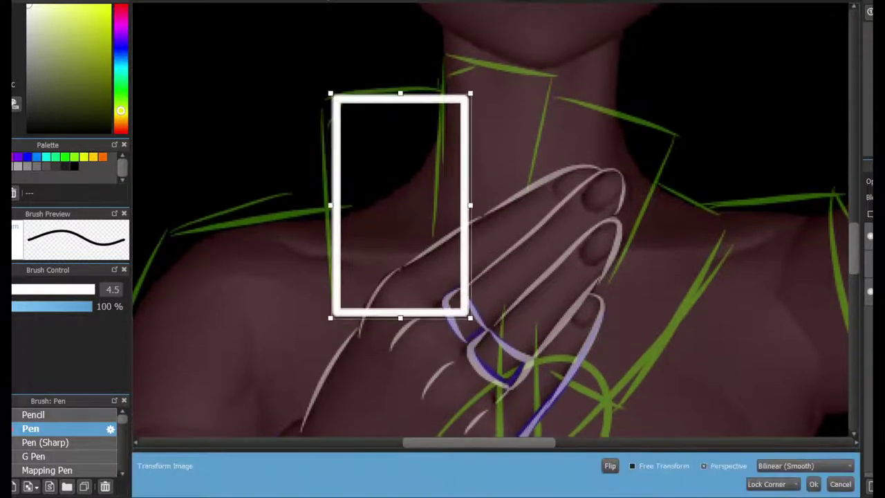
drag(401, 203, 588, 231)
key(Return)
Step: Duplicate the tilted card, rotate the copy further clockwise and place it as the third card of the fan
key(ctrl+c)
key(ctrl+v)
key(ctrl+t)
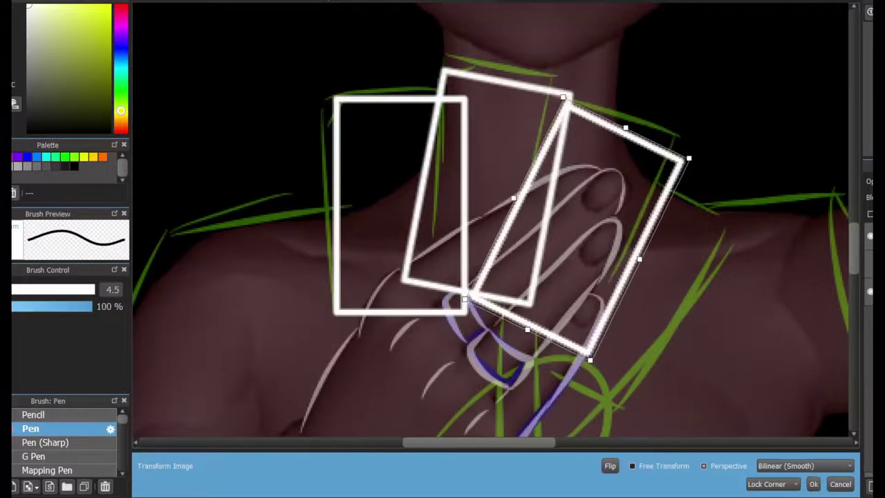
key(Return)
key(ctrl+c)
key(ctrl+v)
key(ctrl+t)
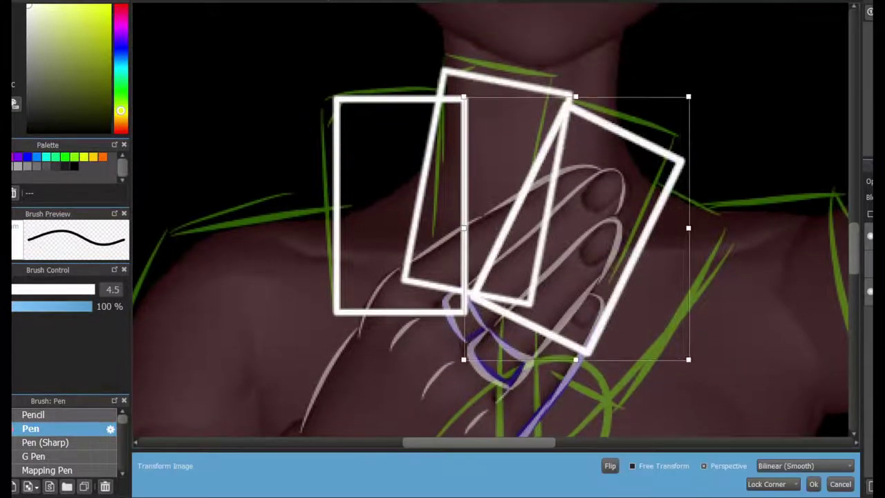
drag(575, 228, 602, 247)
drag(701, 373, 691, 419)
key(Return)
key(ctrl+z)
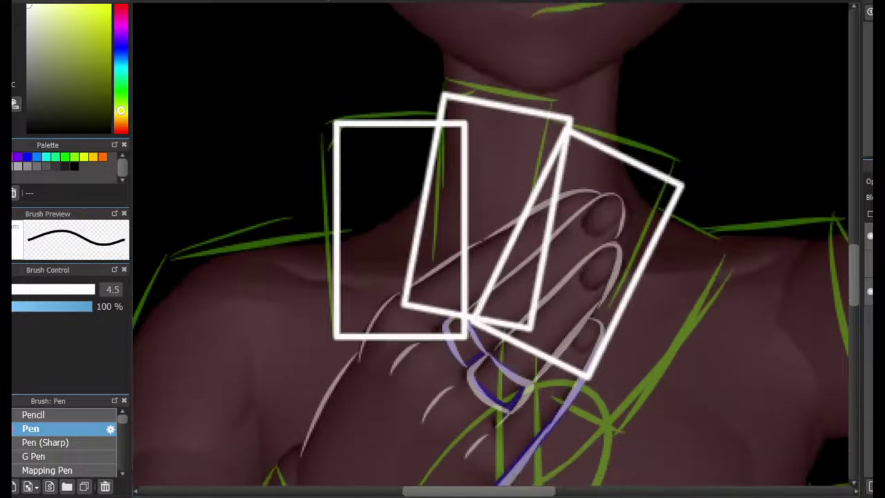
key(ctrl+z)
key(ctrl+z)
key(ctrl+y)
Step: Erase the part of the first card hidden behind the second and paste the third card outline back in
key(ctrl+plus)
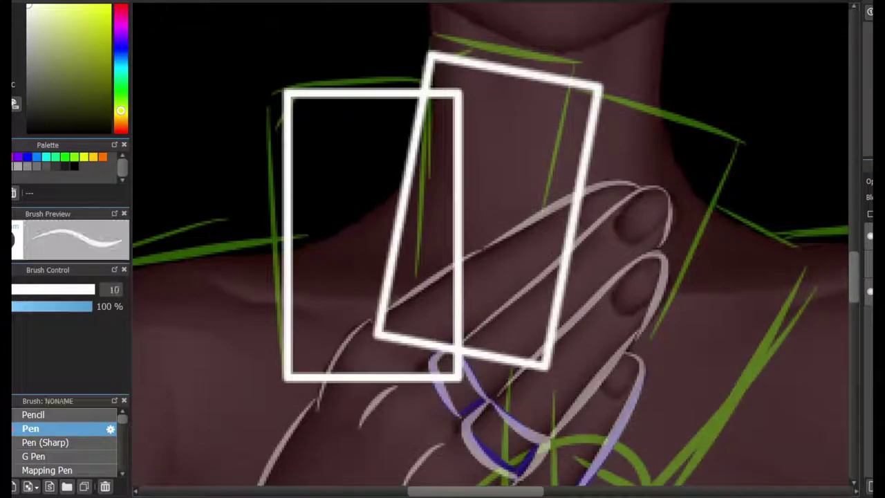
key(e)
mouse_move(446, 93)
mouse_down()
mouse_move(456, 205)
mouse_move(453, 337)
mouse_move(564, 308)
mouse_move(565, 218)
mouse_up()
key(ctrl+v)
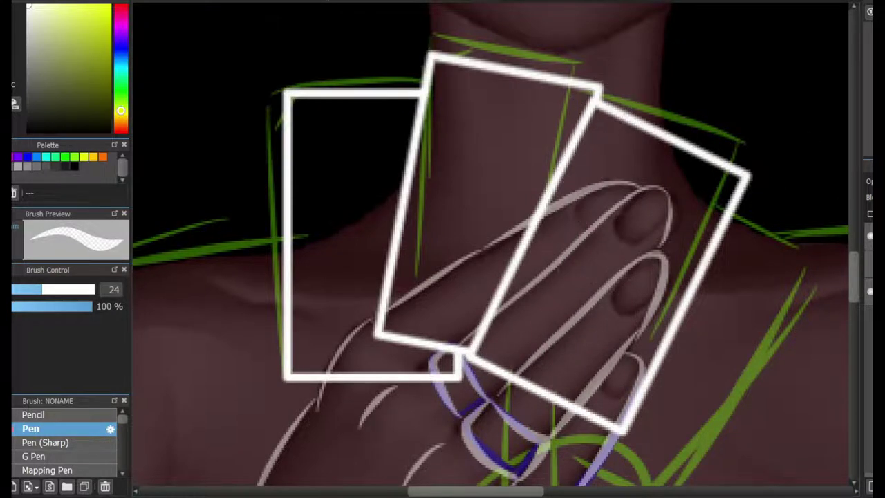
Step: Paste another card outline, rotate it further clockwise as the fourth card and clear the second card's overlap with the third
key(ctrl+v)
mouse_move(470, 356)
mouse_down()
mouse_move(625, 233)
mouse_move(712, 200)
mouse_up()
mouse_move(658, 231)
mouse_down()
mouse_move(521, 62)
mouse_move(629, 23)
mouse_up()
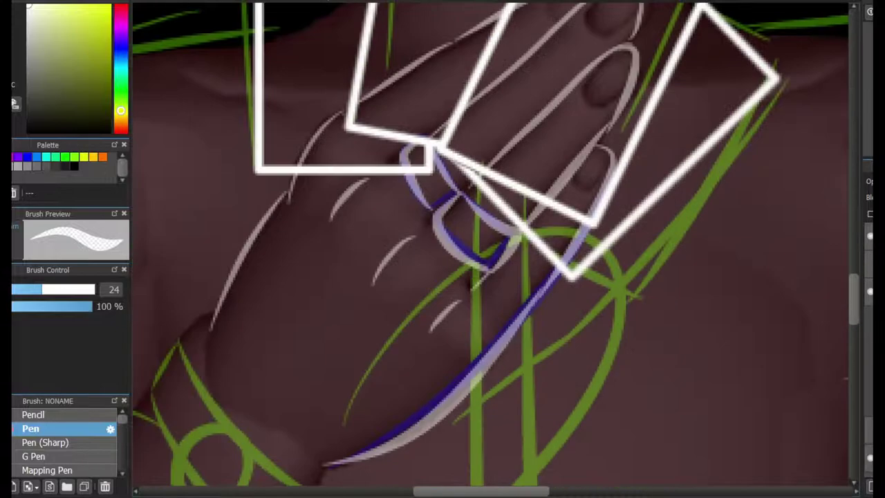
Step: Erase the card lines that run across the hand and fingers and the fourth card's edges behind the third card
scroll(503, 228, up, 1)
mouse_move(266, 283)
mouse_down()
mouse_move(325, 201)
mouse_move(307, 256)
mouse_move(408, 276)
mouse_up()
mouse_move(553, 63)
mouse_down()
mouse_move(466, 208)
mouse_move(661, 356)
mouse_move(628, 415)
mouse_move(618, 312)
mouse_move(650, 187)
mouse_up()
scroll(650, 187, down, 3)
scroll(651, 201, up, 2)
scroll(651, 200, up, 1)
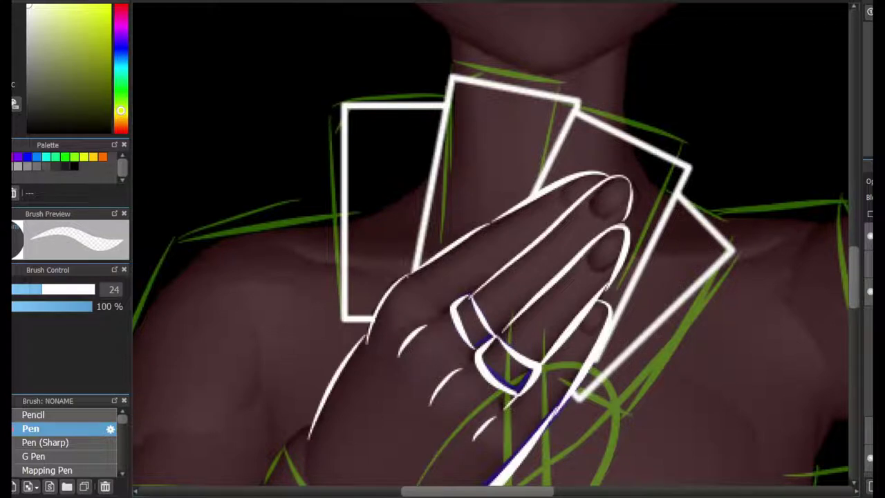
scroll(464, 338, down, 3)
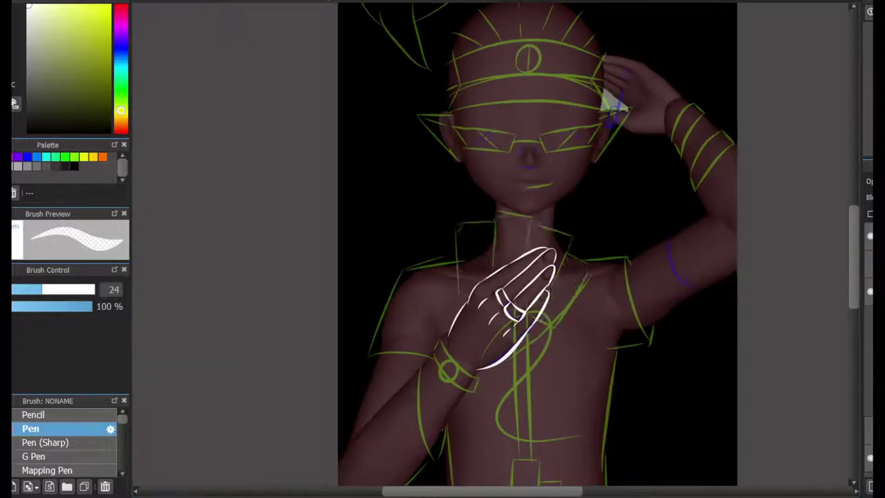
scroll(429, 403, up, 4)
scroll(365, 302, down, 1)
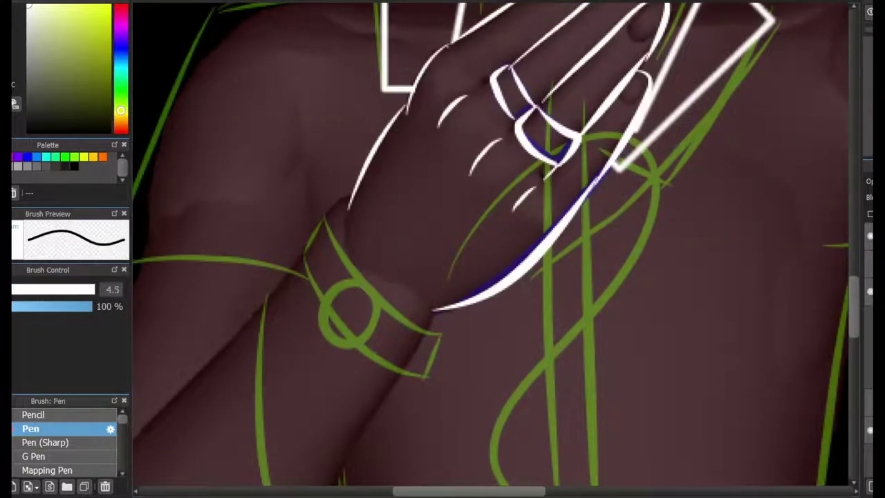
Step: Ink the lower edge of the card-holding forearm in white from the wrist toward the elbow with Pen (Sharp)
drag(365, 302, 563, 85)
drag(636, 99, 530, 302)
click(49, 443)
scroll(471, 133, up, 2)
drag(515, 67, 664, 146)
key(ctrl+z)
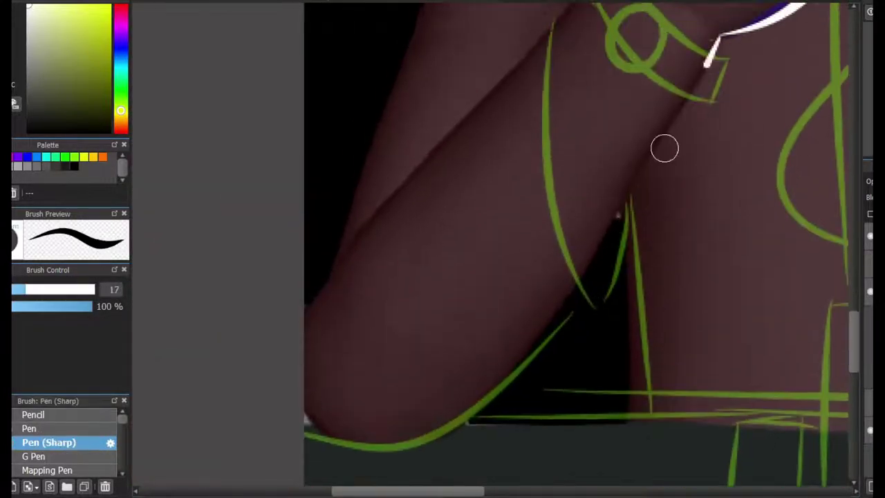
drag(711, 30, 391, 410)
key(ctrl+z)
mouse_move(719, 41)
mouse_down()
mouse_move(599, 254)
mouse_move(654, 143)
mouse_move(340, 431)
mouse_move(325, 484)
mouse_up()
key(ctrl+z)
key(ctrl+z)
Step: Ink the upper edge of the card-holding forearm down to the elbow and the upper arm's outer edge below the sleeve
drag(636, 42, 377, 319)
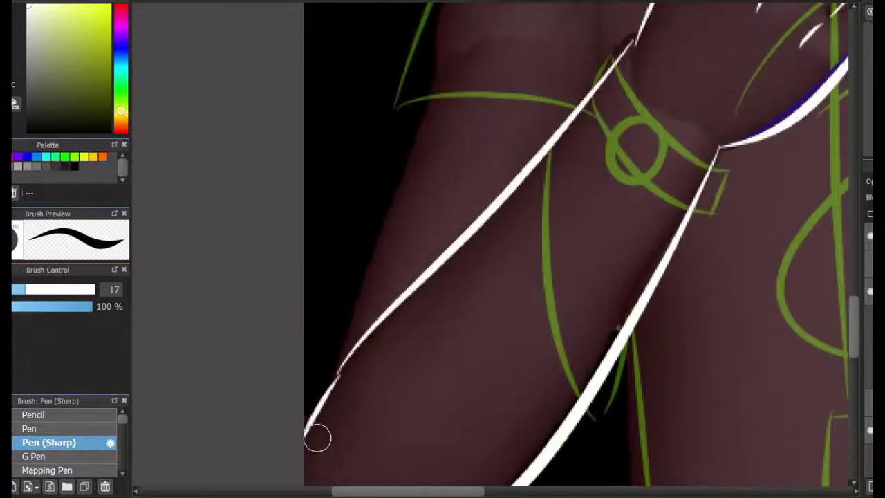
drag(419, 106, 304, 413)
drag(484, 277, 306, 237)
Step: Ink the garment's shoulder edge beside the raised arm and the outline of the raised forearm
drag(691, 103, 478, 243)
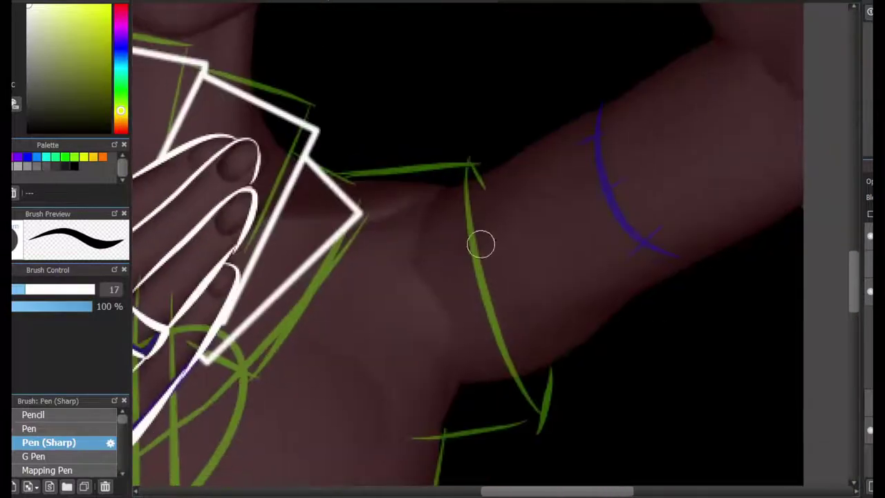
mouse_move(475, 171)
mouse_down()
mouse_move(542, 422)
mouse_move(646, 73)
mouse_move(673, 412)
mouse_up()
drag(622, 138, 622, 180)
drag(628, 178, 745, 436)
key(ctrl+z)
drag(684, 69, 814, 202)
drag(345, 311, 692, 145)
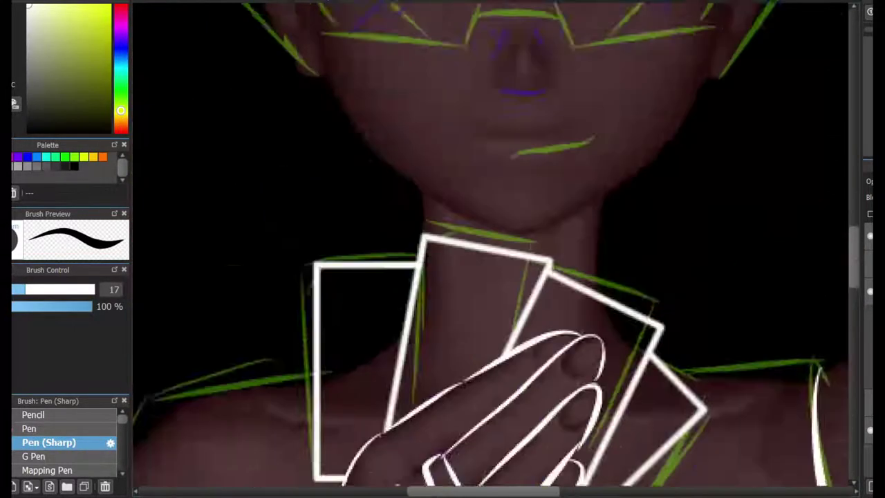
Step: Ink the straight vertical sides of the short chip stack nearest the card-holding elbow with the grid-snapped Pen
scroll(622, 207, up, 3)
drag(484, 415, 498, 104)
drag(491, 330, 537, 330)
scroll(537, 329, up, 2)
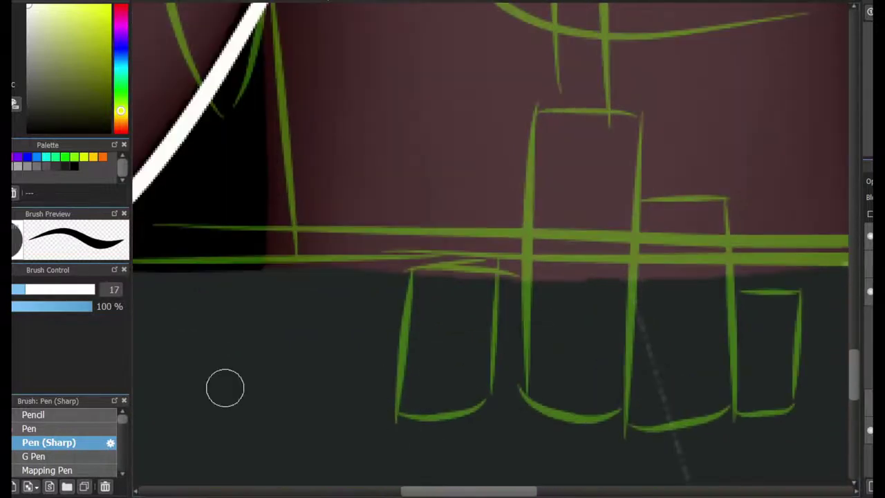
key(2)
drag(401, 418, 410, 263)
key(ctrl+z)
drag(401, 419, 401, 269)
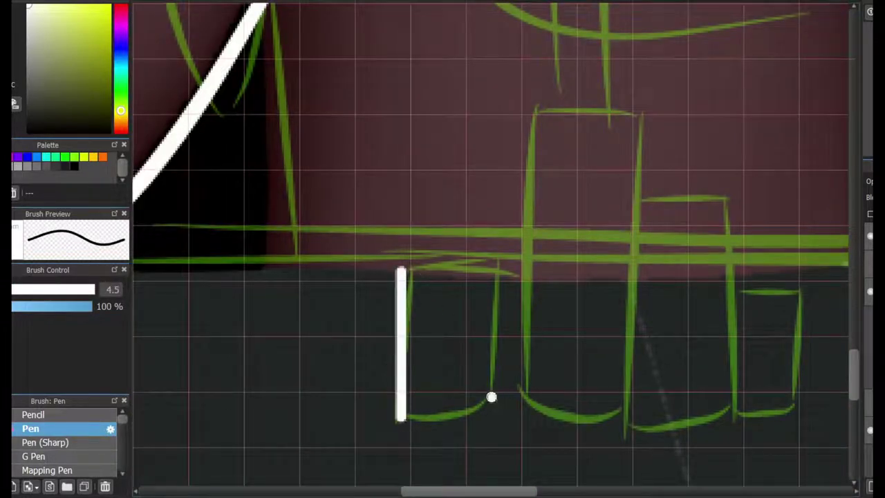
Step: Ink the straight vertical sides of the tall, medium and small chip stacks along the snapping grid
drag(523, 395, 524, 120)
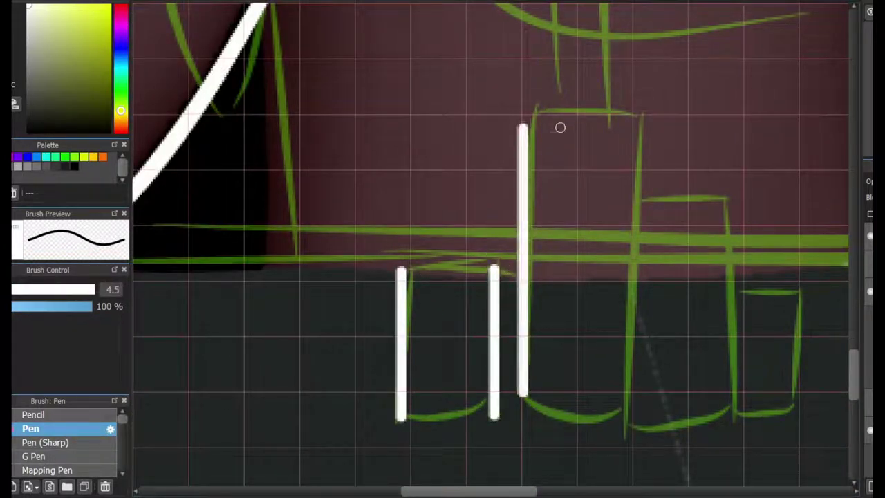
drag(633, 114, 633, 308)
mouse_move(730, 199)
mouse_down()
mouse_move(730, 407)
mouse_move(737, 224)
mouse_up()
key(ctrl+z)
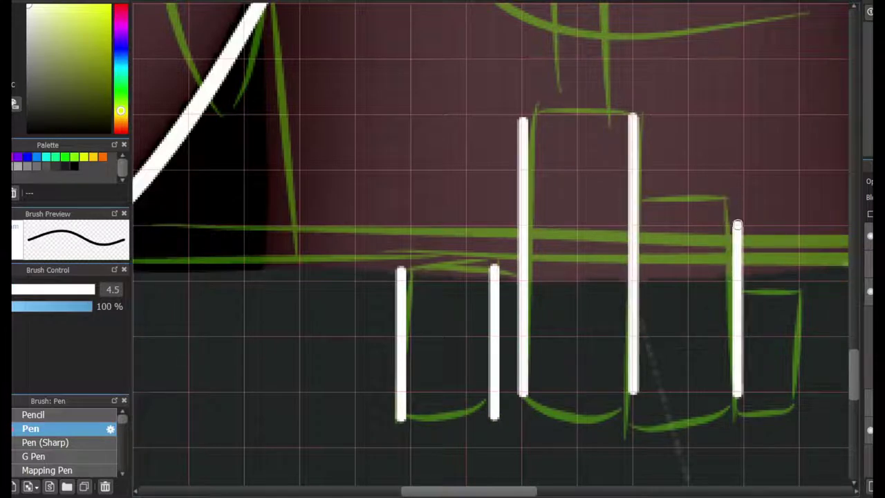
drag(820, 289, 820, 433)
drag(754, 428, 753, 291)
Step: Ink the elliptical top and the curved chip divisions of the first short stack with Pen (Sharp)
click(45, 443)
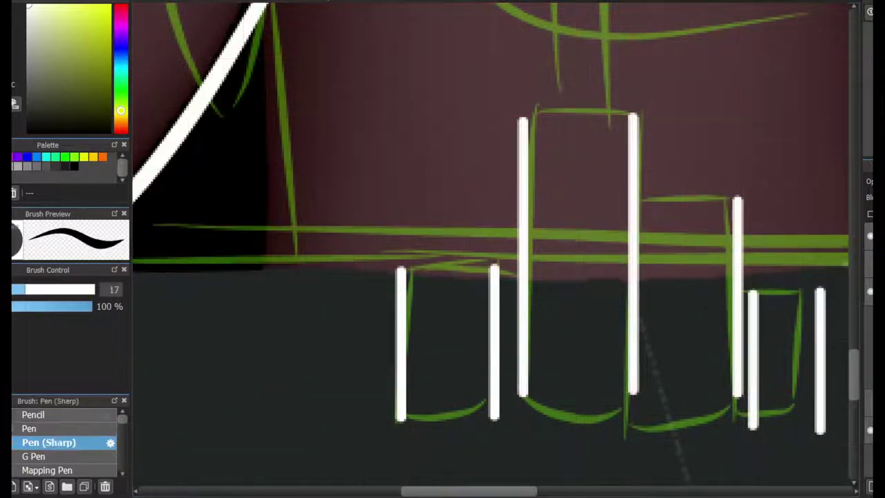
mouse_move(401, 270)
mouse_down()
mouse_move(497, 256)
mouse_move(427, 293)
mouse_move(521, 269)
mouse_move(490, 235)
mouse_move(391, 264)
mouse_move(417, 293)
mouse_move(396, 276)
mouse_move(402, 245)
mouse_move(420, 283)
mouse_up()
key(ctrl+z)
scroll(420, 277, up, 1)
drag(523, 307, 395, 319)
drag(523, 363, 395, 373)
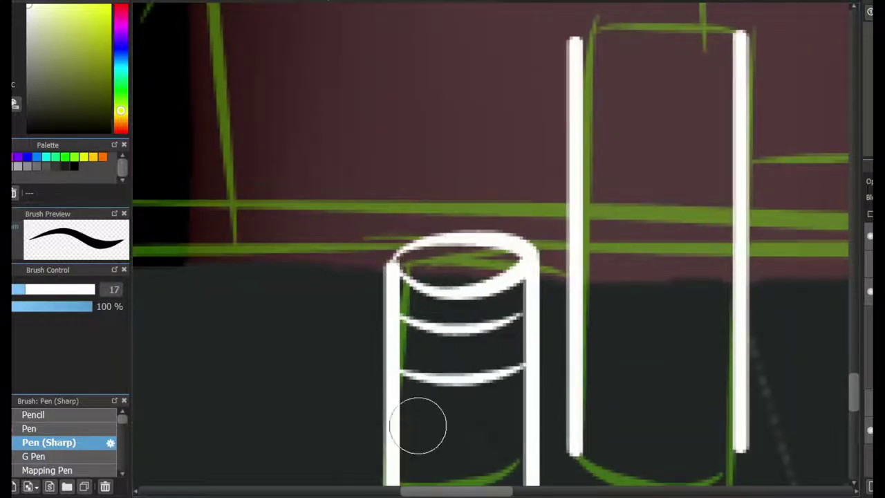
drag(523, 422, 395, 432)
mouse_move(429, 442)
mouse_down()
mouse_move(416, 324)
mouse_move(398, 272)
mouse_up()
drag(492, 291, 371, 304)
Step: Ink the curved bases of the other three chip stacks and the elliptical top of the smallest one
drag(587, 255, 297, 313)
mouse_move(252, 338)
mouse_down()
mouse_move(532, 362)
mouse_move(576, 338)
mouse_up()
drag(601, 380, 702, 389)
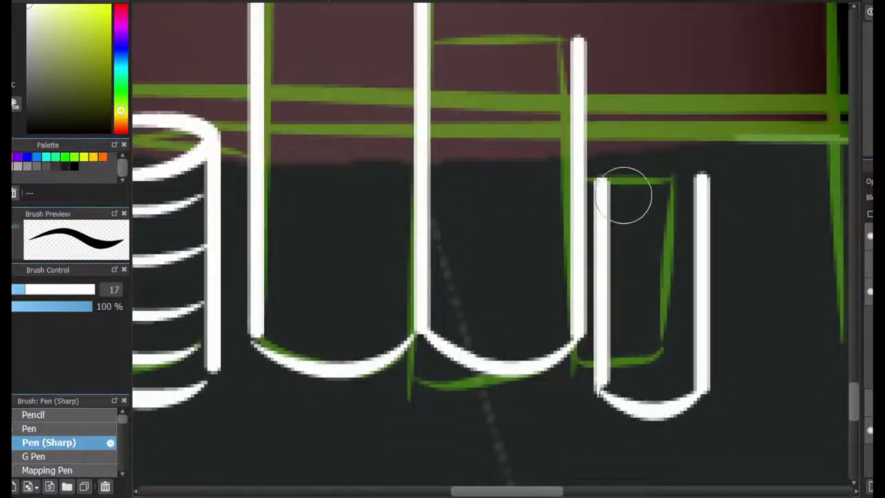
drag(605, 188, 705, 188)
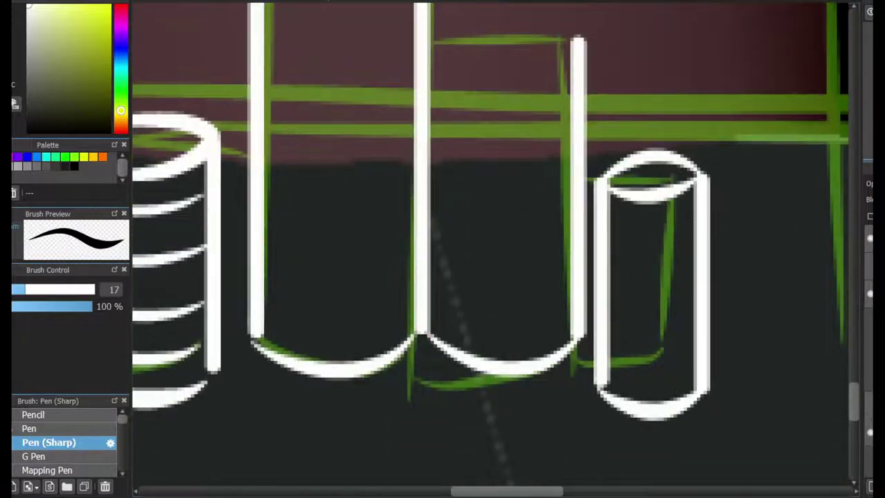
Step: Ink the elliptical tops of the tall and medium chip stacks with upper and lower arcs
drag(290, 138, 394, 312)
drag(355, 93, 532, 90)
drag(533, 201, 685, 208)
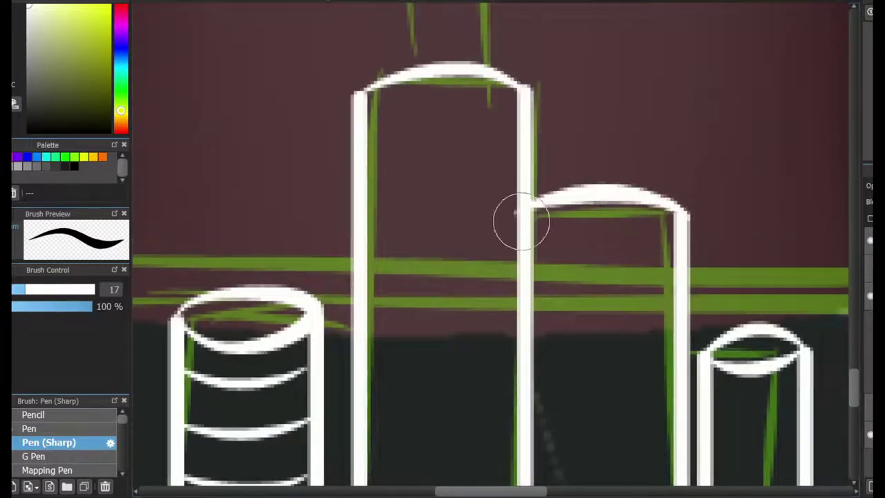
key(ctrl+z)
key(ctrl+y)
mouse_move(367, 100)
mouse_down()
mouse_move(486, 129)
mouse_move(520, 97)
mouse_up()
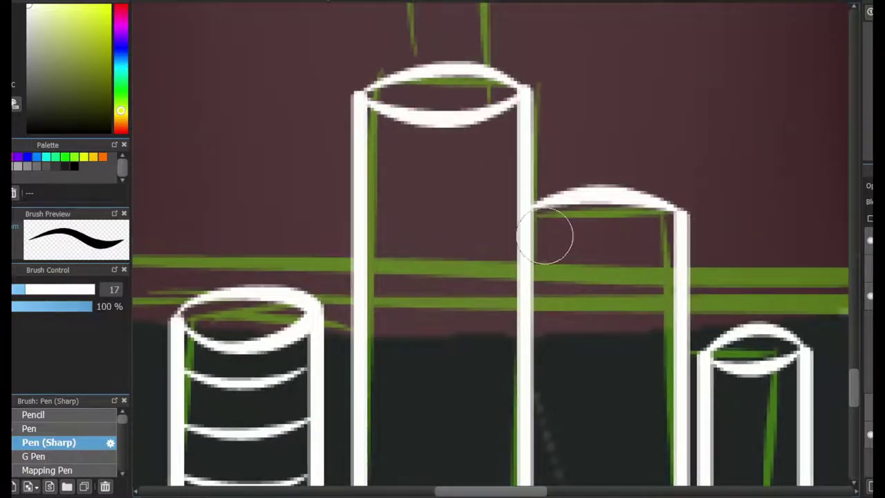
mouse_move(535, 207)
mouse_down()
mouse_move(587, 242)
mouse_move(684, 211)
mouse_up()
Step: Draw the curved chip divisions across the smallest stack and the medium stack
drag(709, 407, 647, 187)
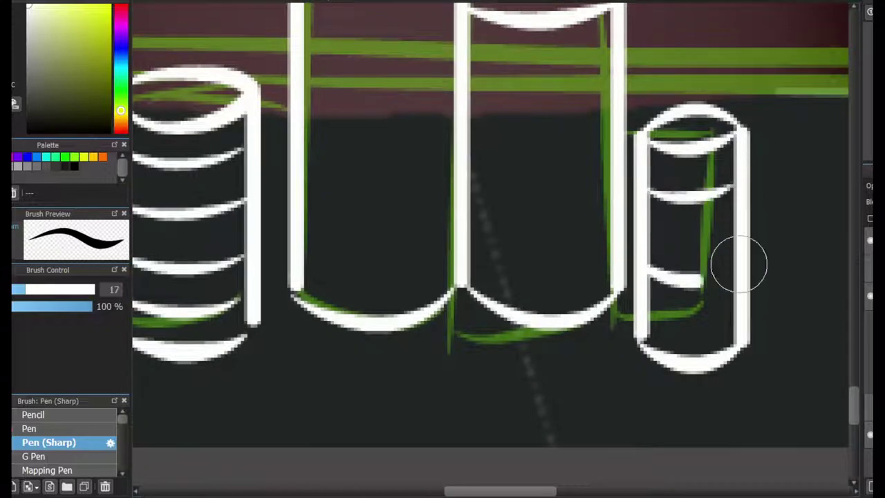
drag(738, 265, 760, 356)
drag(491, 239, 630, 242)
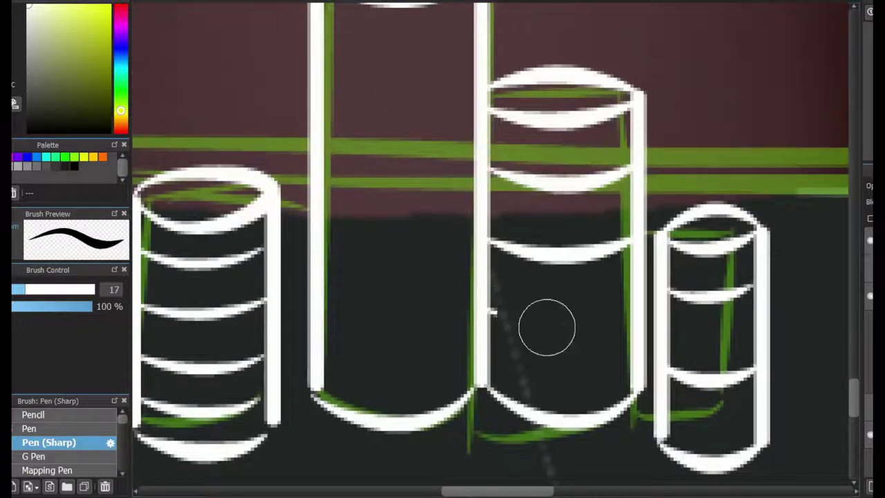
mouse_move(546, 327)
mouse_down()
mouse_move(701, 431)
mouse_move(702, 352)
mouse_up()
Step: Draw five evenly spaced curved chip divisions down the tallest stack
drag(488, 72, 581, 98)
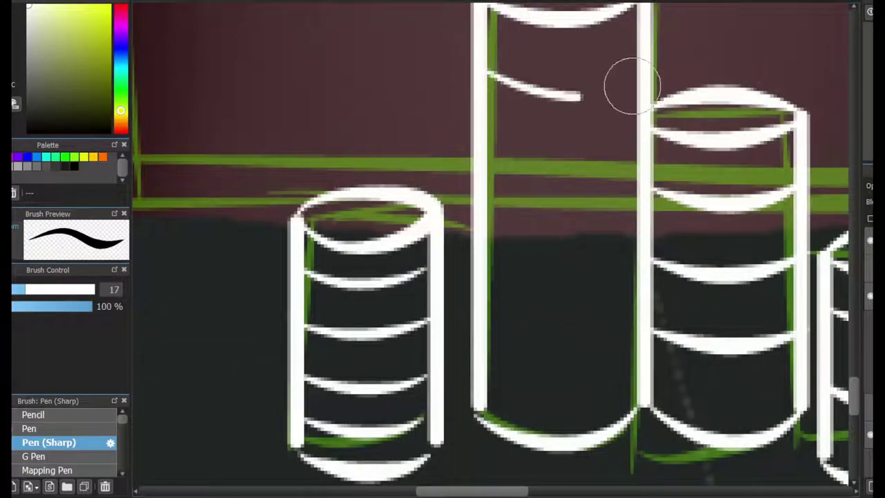
drag(488, 137, 635, 142)
drag(488, 201, 636, 205)
drag(487, 280, 636, 284)
drag(488, 360, 636, 358)
Step: Ink the angular frames of both glasses lenses in white over the green sketch
scroll(579, 243, down, 5)
scroll(442, 249, up, 3)
scroll(443, 249, up, 5)
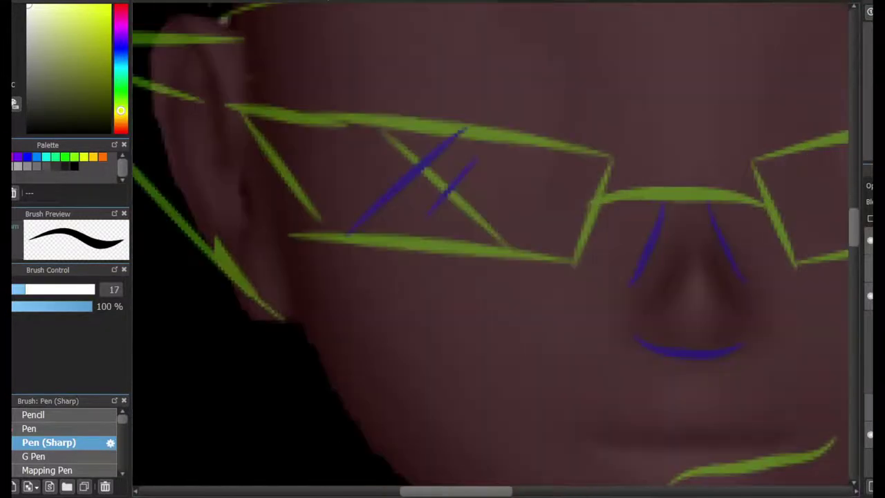
drag(286, 133, 564, 149)
key(ctrl+z)
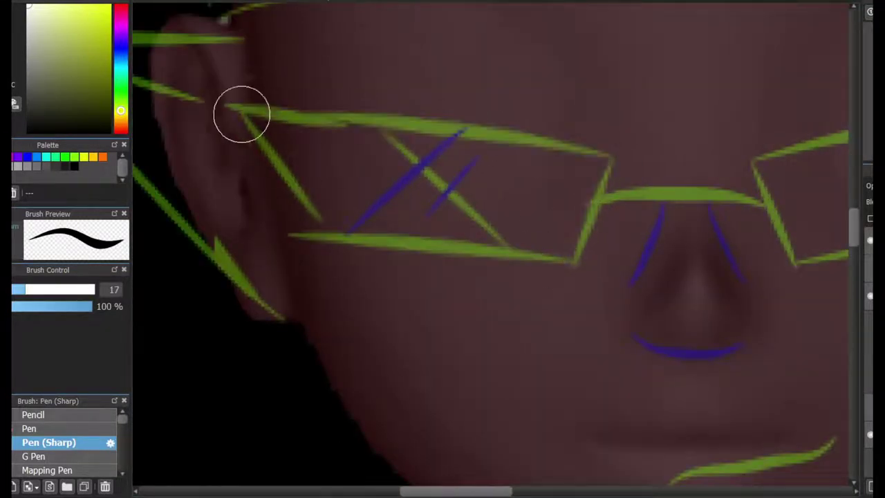
mouse_move(228, 107)
mouse_down()
mouse_move(570, 266)
mouse_move(560, 263)
mouse_up()
scroll(533, 276, right, 5)
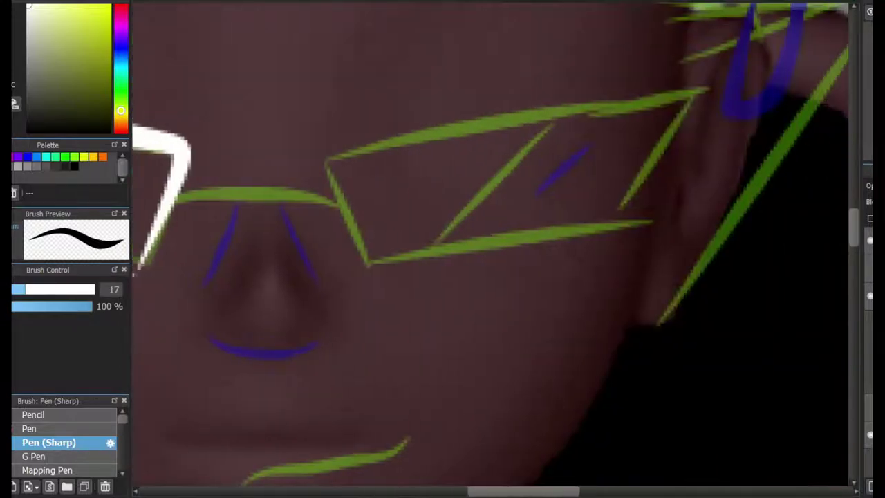
mouse_move(366, 272)
mouse_down()
mouse_move(671, 89)
mouse_move(703, 90)
mouse_up()
drag(367, 271, 665, 188)
drag(700, 94, 662, 197)
scroll(369, 276, left, 5)
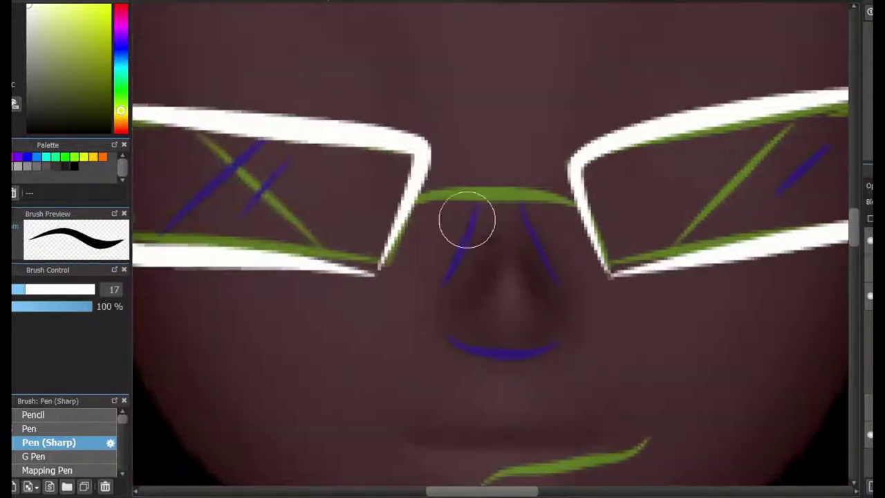
Step: Ink the nose with two short bridge strokes below the glasses and a curved stroke for the tip
drag(482, 197, 433, 304)
drag(514, 196, 539, 242)
key(ctrl+z)
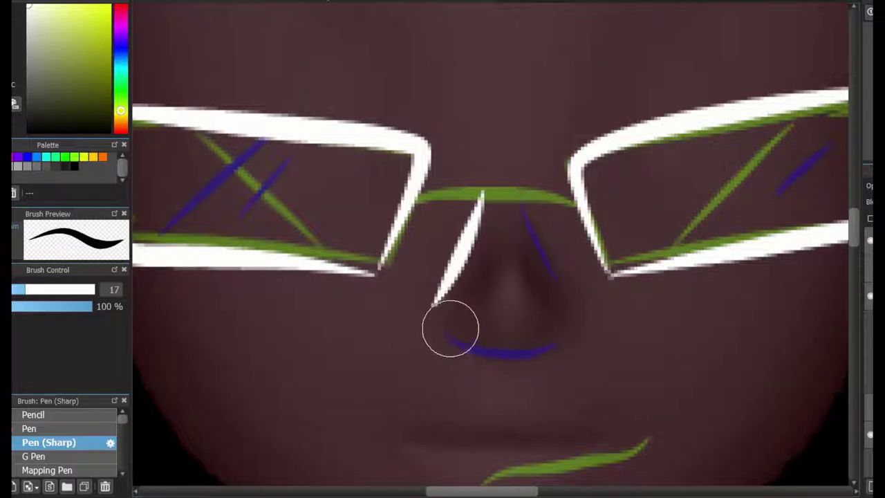
key(ctrl+z)
mouse_move(446, 299)
mouse_down()
mouse_move(487, 199)
mouse_move(553, 287)
mouse_up()
drag(448, 322, 567, 323)
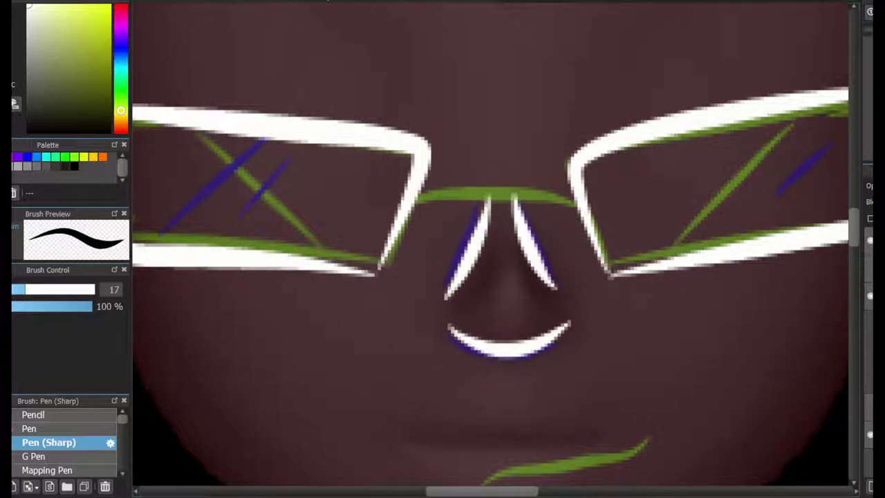
Step: Ink the mouth as one wavy smirk line rising at one corner
scroll(567, 323, down, 5)
drag(529, 257, 691, 215)
key(ctrl+z)
drag(472, 253, 689, 199)
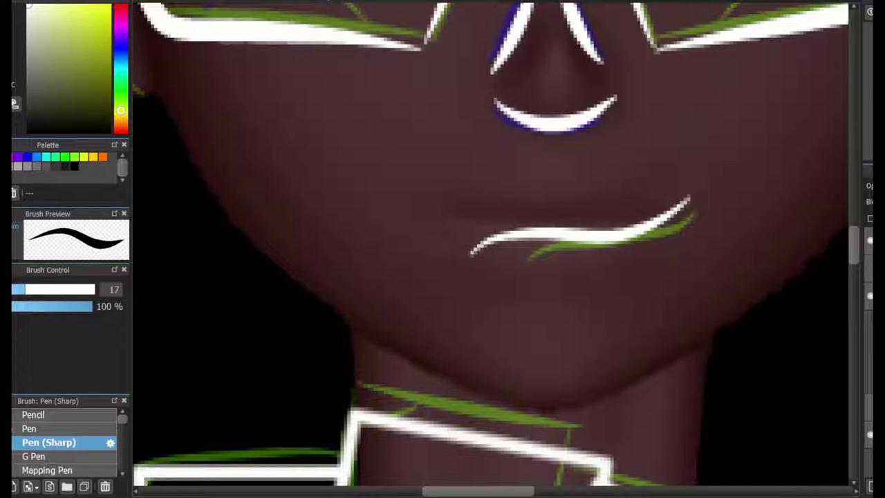
scroll(664, 259, down, 3)
Step: Draw pairs of parallel diagonal glare strokes inside both lenses using a diagonal parallel snap
scroll(756, 114, up, 4)
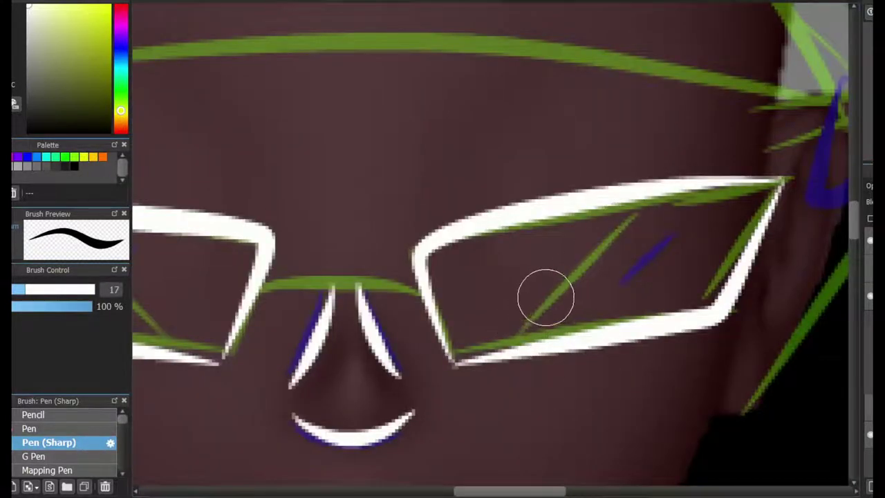
scroll(309, 138, down, 2)
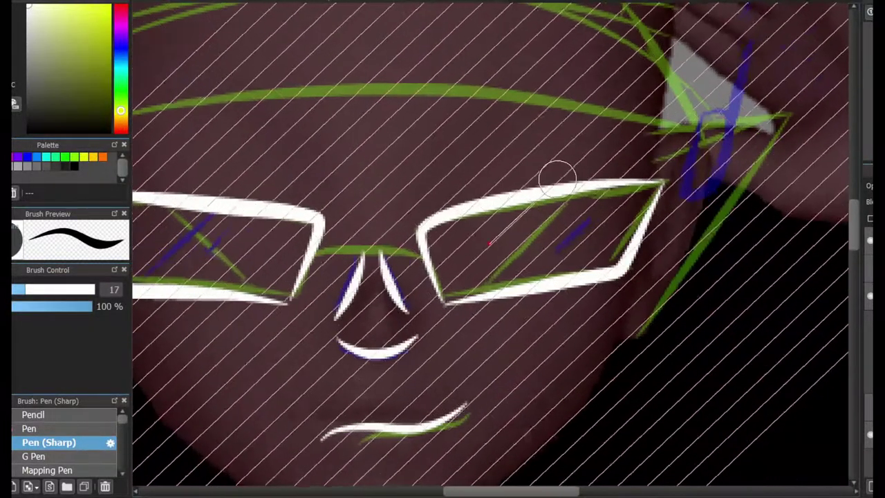
scroll(564, 347, up, 2)
drag(454, 233, 549, 138)
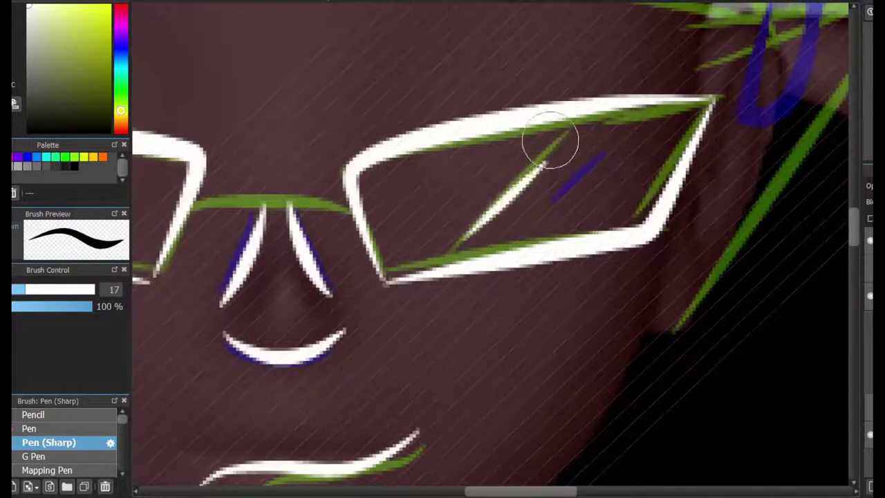
scroll(559, 197, up, 2)
drag(343, 229, 388, 185)
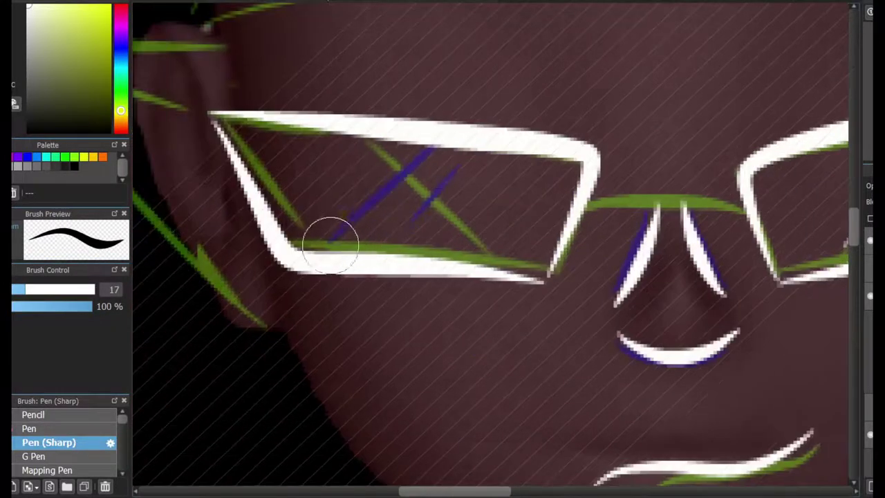
drag(336, 239, 434, 147)
scroll(628, 239, down, 5)
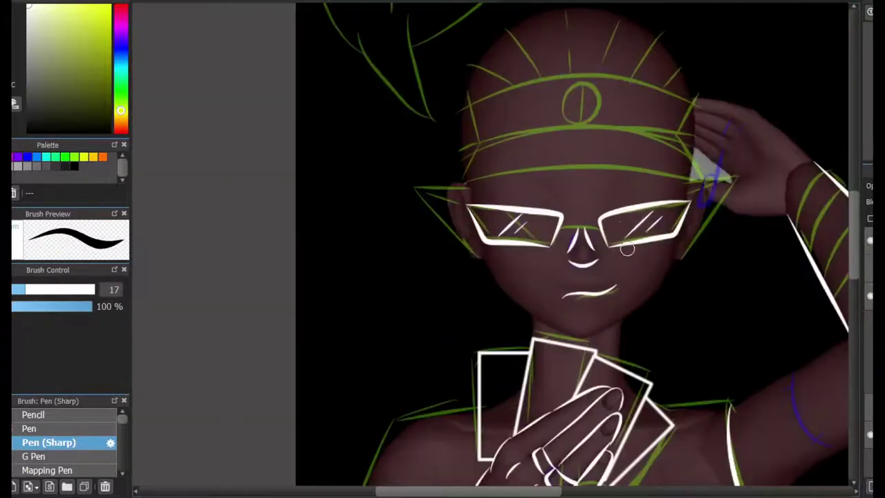
Step: Ink the curved lower edge of the headwear across the forehead and its slanted side edge
scroll(596, 222, up, 3)
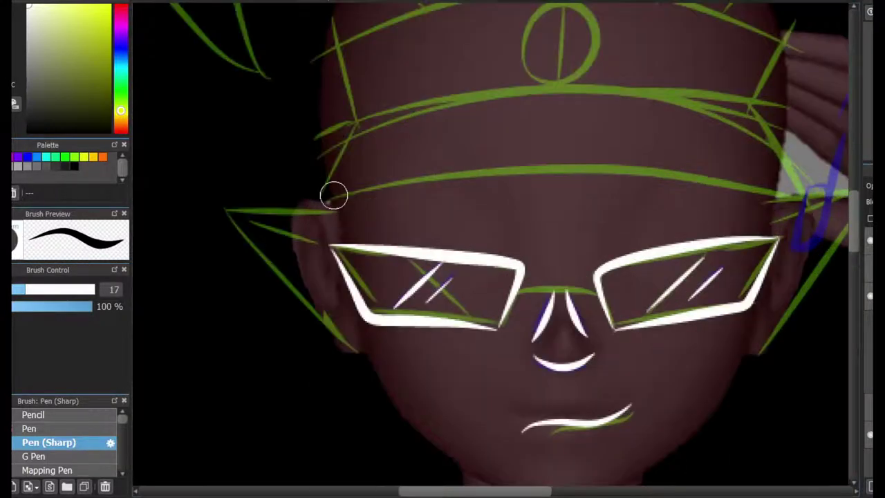
drag(330, 208, 817, 200)
key(ctrl+z)
mouse_move(324, 210)
mouse_down()
mouse_move(829, 202)
mouse_move(344, 196)
mouse_move(315, 221)
mouse_up()
key(ctrl+z)
key(ctrl+z)
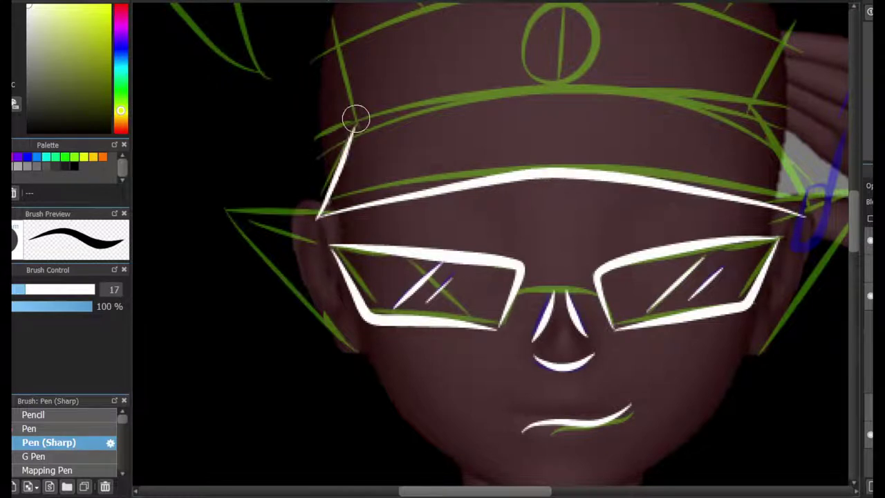
Step: Ink the headwear's narrow double-lined rim above the forehead, and the band above it with a curved top edge and slanted sides
drag(318, 144, 794, 125)
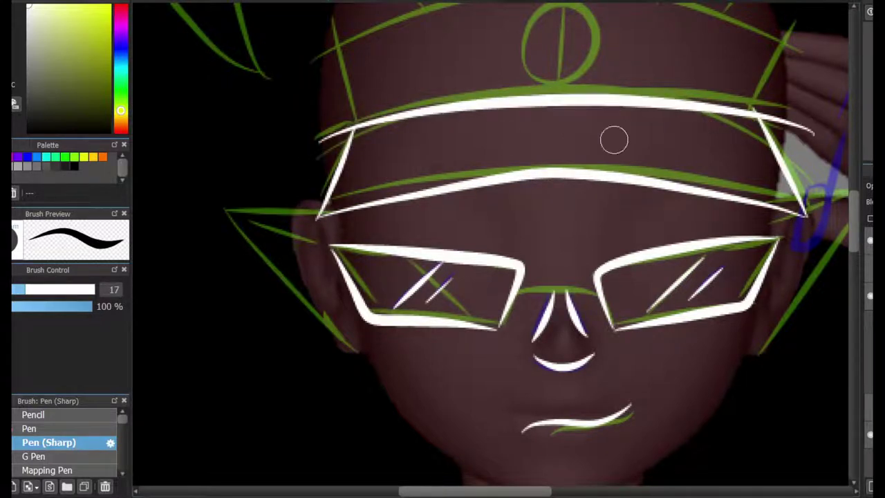
key(ctrl+z)
mouse_move(336, 138)
mouse_down()
mouse_move(715, 103)
mouse_move(792, 123)
mouse_up()
drag(308, 142, 775, 111)
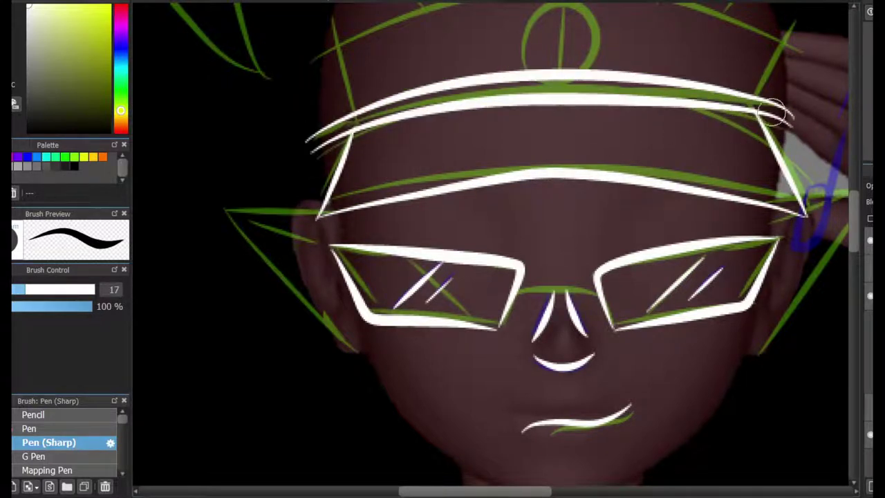
scroll(363, 252, up, 3)
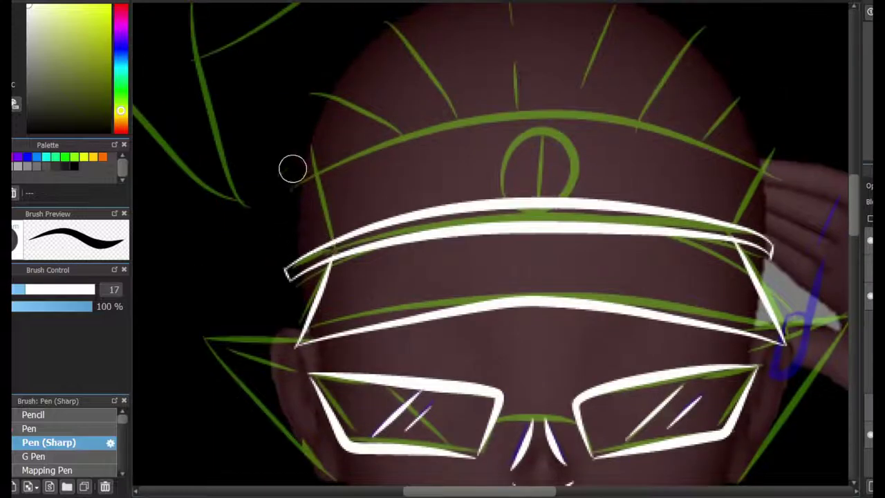
drag(292, 169, 791, 149)
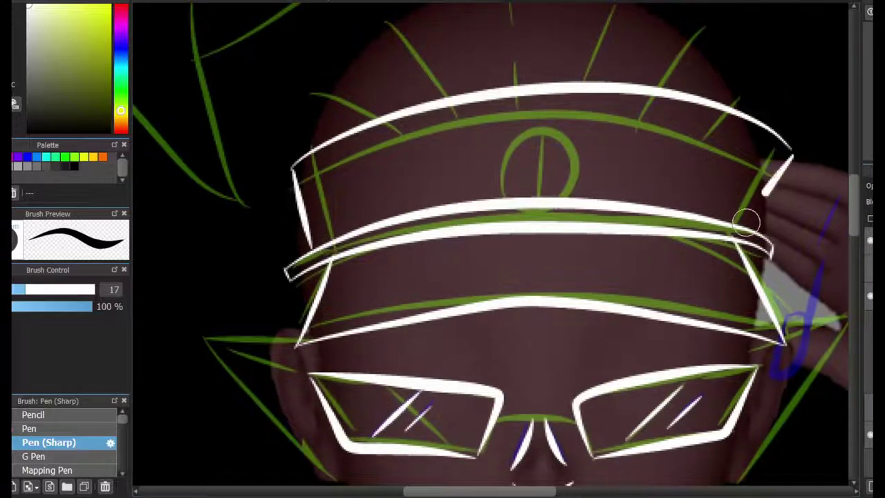
scroll(494, 248, down, 4)
scroll(827, 170, down, 6)
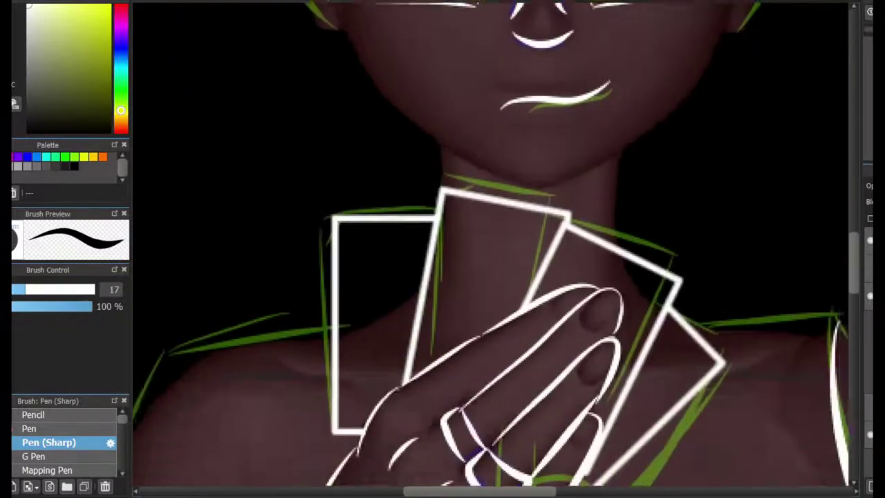
scroll(827, 170, up, 2)
scroll(827, 170, down, 10)
scroll(604, 411, right, 3)
mouse_move(622, 385)
mouse_down()
mouse_move(656, 257)
mouse_move(739, 333)
mouse_move(753, 276)
mouse_move(715, 385)
mouse_up()
scroll(658, 294, right, 2)
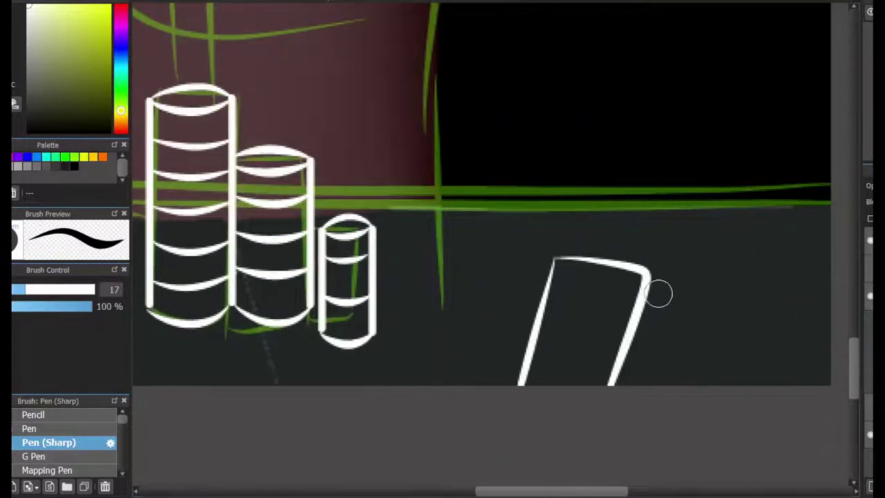
key(ctrl+z)
scroll(438, 272, up, 15)
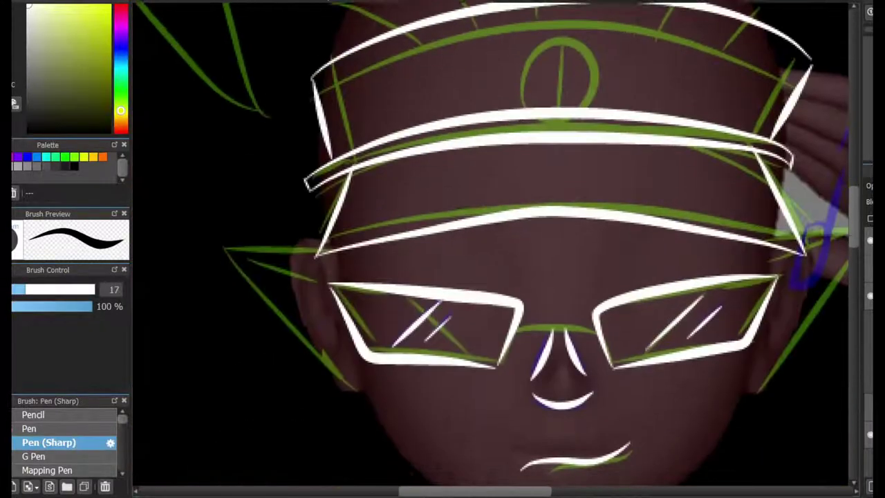
Step: Ink five fanned folds along the headwear band's top edge, a wide one in the middle and two smaller ones on each side
scroll(667, 280, down, 3)
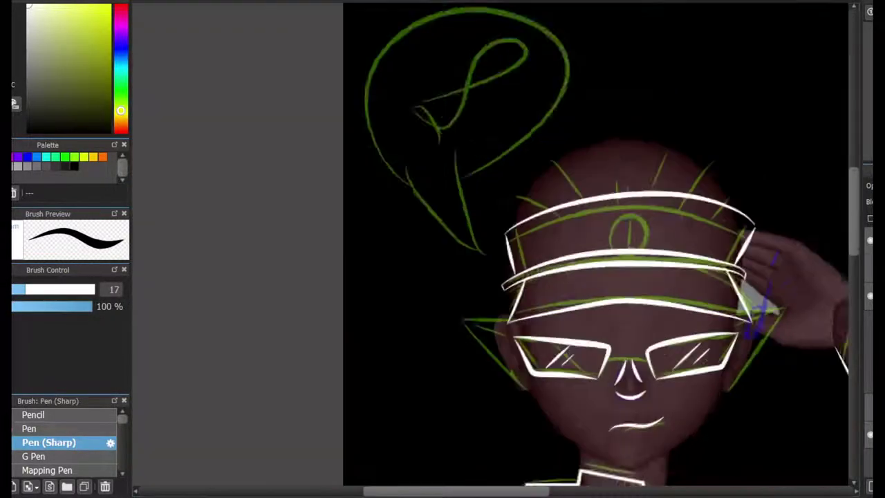
scroll(509, 193, up, 2)
scroll(510, 193, down, 2)
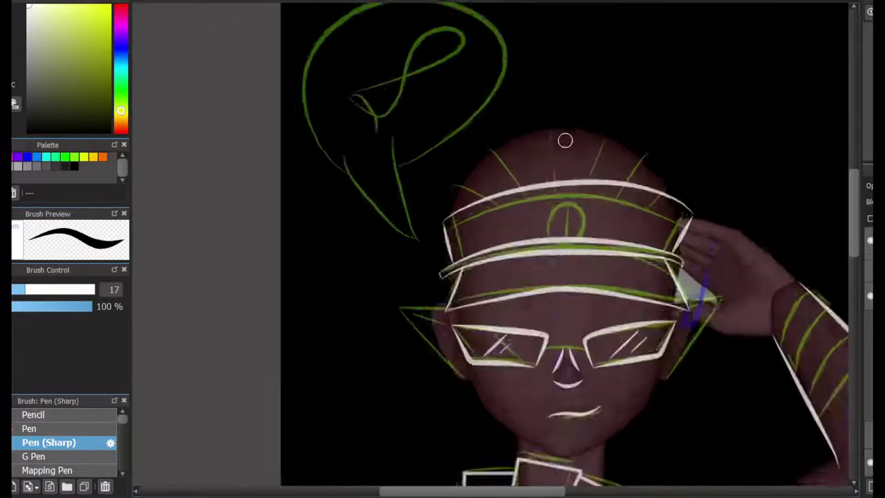
scroll(565, 140, up, 3)
mouse_move(490, 238)
mouse_down()
mouse_move(618, 115)
mouse_move(457, 134)
mouse_move(608, 200)
mouse_up()
key(ctrl+z)
key(ctrl+z)
mouse_move(499, 234)
mouse_down()
mouse_move(486, 184)
mouse_move(600, 220)
mouse_up()
drag(470, 239, 379, 223)
key(ctrl+z)
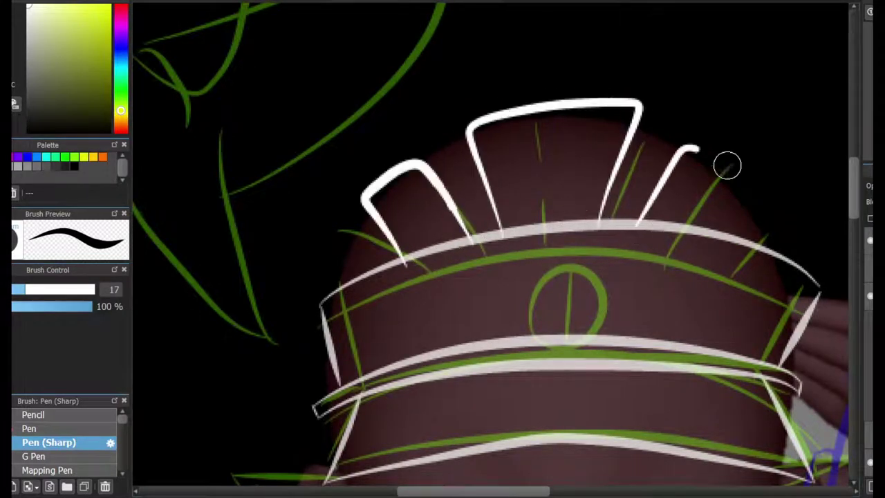
drag(743, 251, 783, 274)
Step: Erase the lower ends of the folds where they cross the headwear band's top edge
key(bracketright)
scroll(327, 299, up, 1)
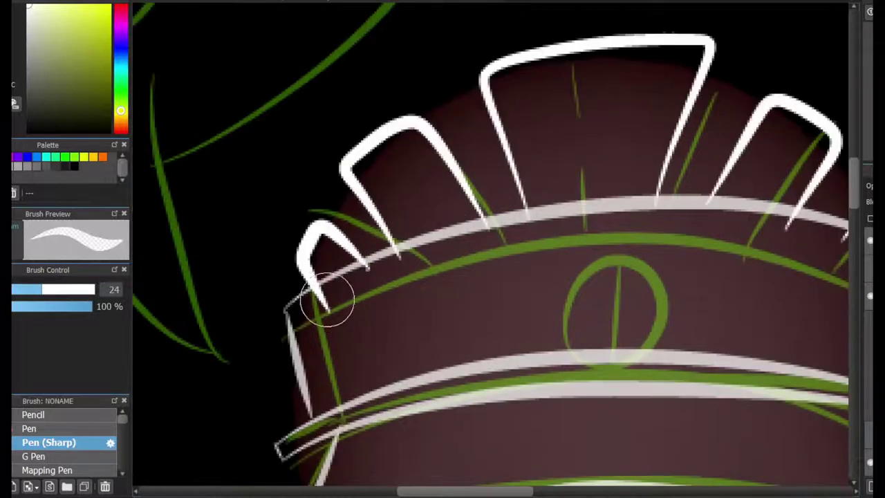
scroll(491, 477, right, 3)
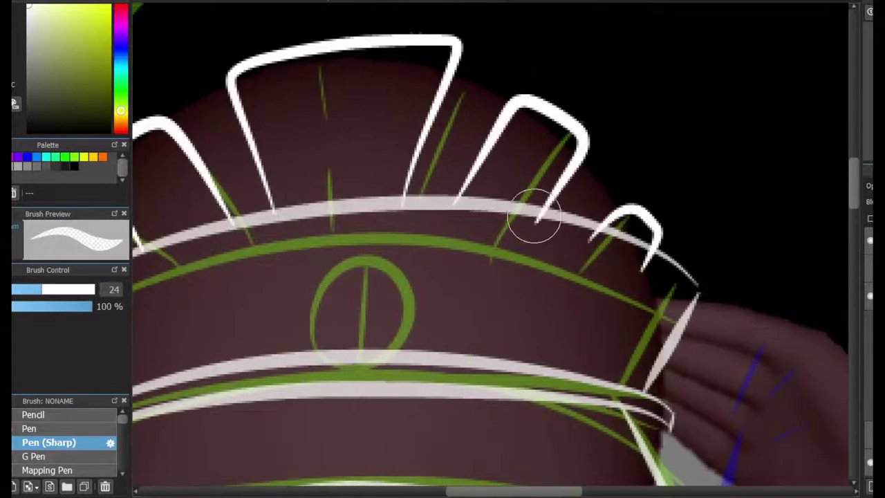
drag(657, 275, 646, 266)
key(e)
scroll(566, 133, down, 2)
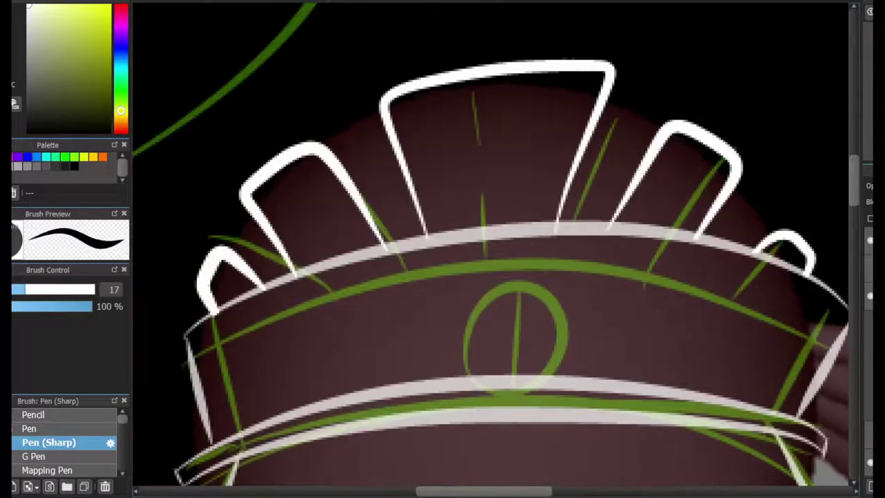
Step: Ink short arcs of the cap's rounded outline between the folds, erasing the parts that cross inside them
scroll(566, 133, up, 2)
mouse_move(196, 339)
mouse_down()
mouse_move(286, 182)
mouse_move(415, 103)
mouse_up()
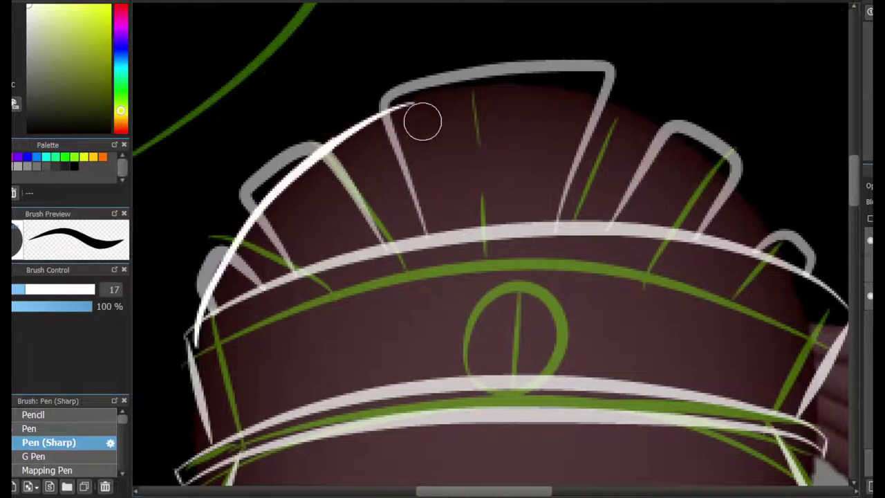
mouse_move(584, 84)
mouse_down()
mouse_move(814, 304)
mouse_move(751, 188)
mouse_move(823, 315)
mouse_up()
key(ctrl+z)
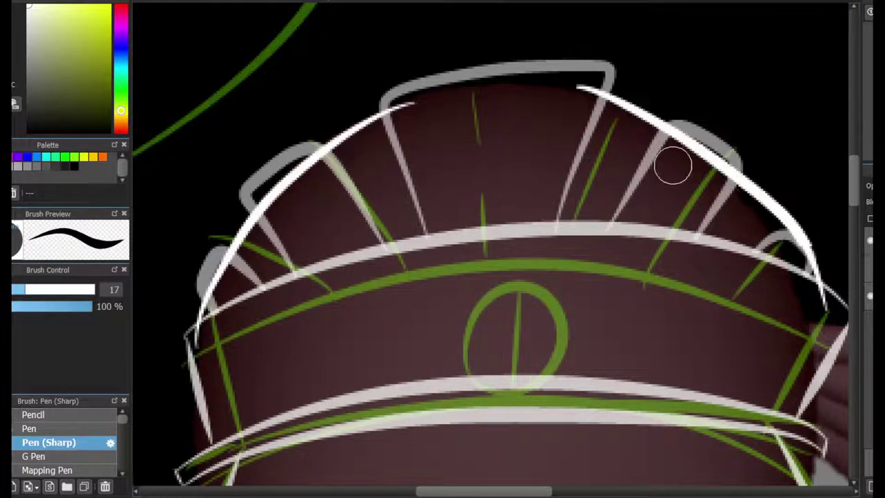
key(ctrl+z)
mouse_move(570, 76)
mouse_down()
mouse_move(746, 193)
mouse_move(808, 287)
mouse_up()
key(ctrl+z)
key(bracketright)
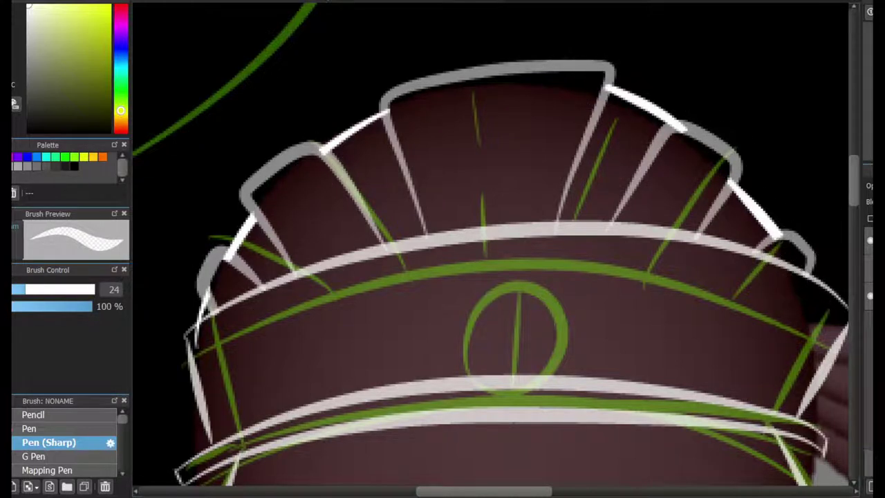
key(bracketleft)
Step: Draw a red arched emblem with a vertical centre stroke on the front of the headwear band, and return to white ink
alt+click(469, 341)
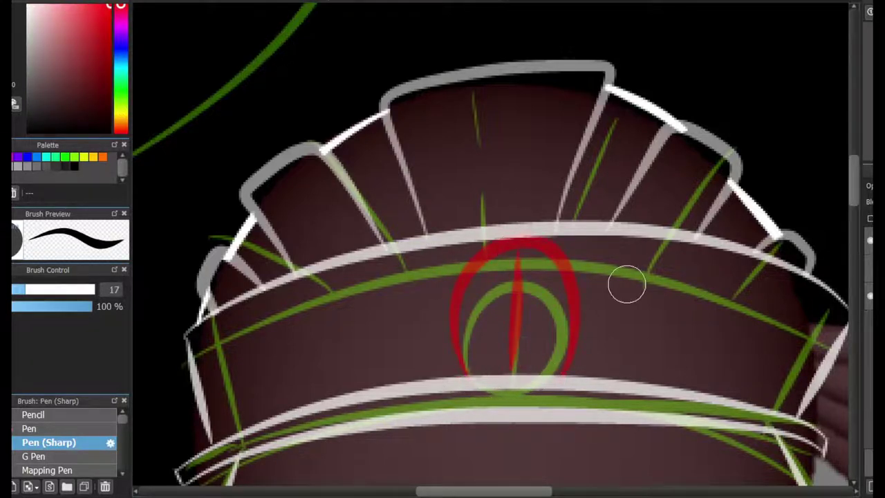
key(ctrl+0)
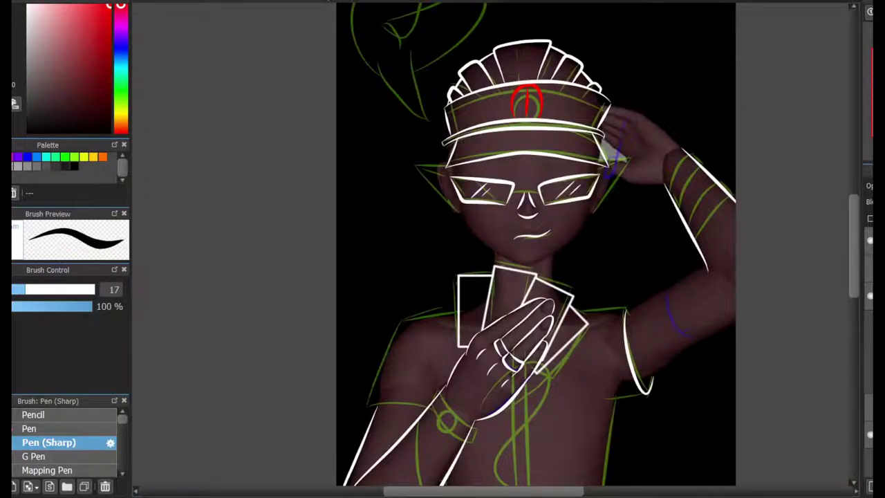
scroll(536, 249, down, 2)
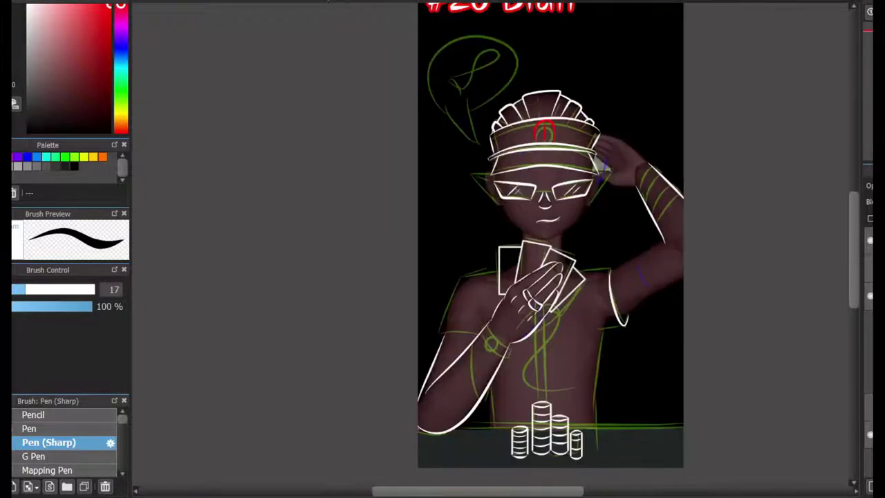
scroll(302, 197, up, 5)
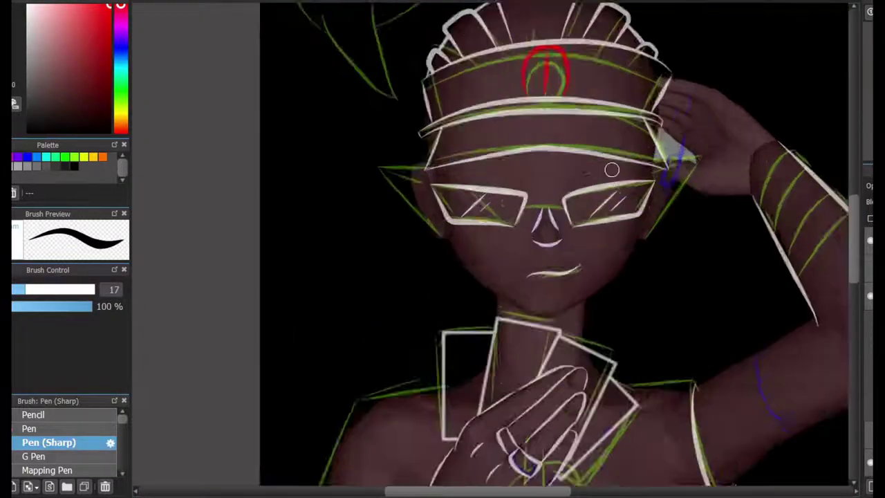
key(x)
drag(279, 298, 143, 168)
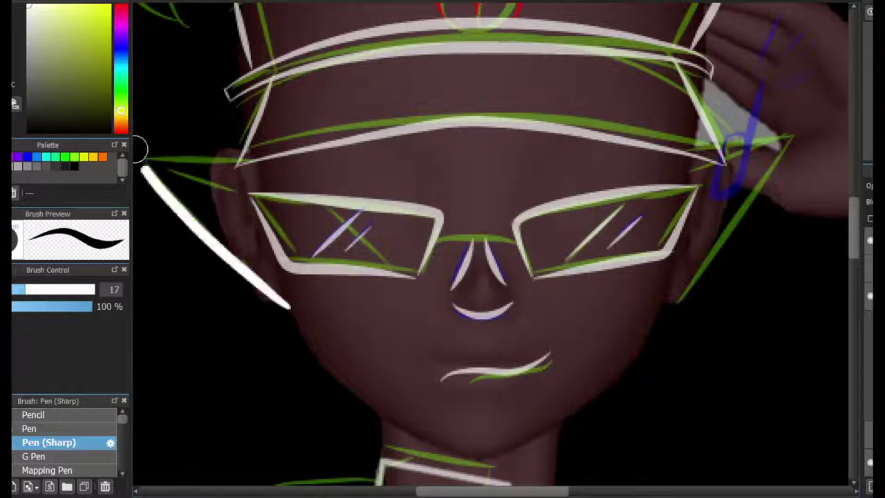
key(ctrl+z)
scroll(484, 249, left, 3)
drag(320, 93, 373, 282)
key(ctrl+z)
mouse_move(318, 95)
mouse_down()
mouse_move(493, 420)
mouse_move(577, 466)
mouse_up()
scroll(462, 461, right, 3)
drag(657, 72, 421, 462)
key(ctrl+z)
key(ctrl+z)
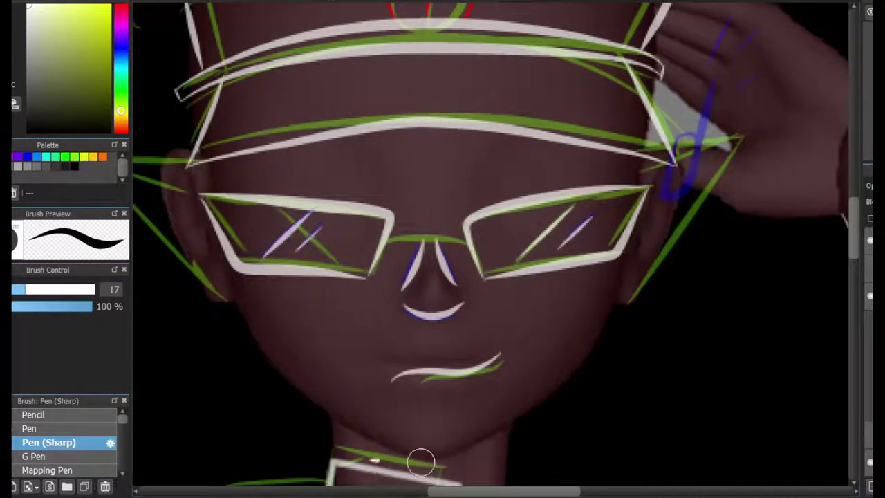
Step: Ink the face outline with an angular chin and long curved lines up both sides of the face to the headwear
drag(296, 387, 516, 380)
drag(577, 373, 652, 17)
key(ctrl+z)
mouse_move(656, 72)
mouse_down()
mouse_move(608, 357)
mouse_move(651, 129)
mouse_up()
key(ctrl+z)
scroll(651, 130, up, 3)
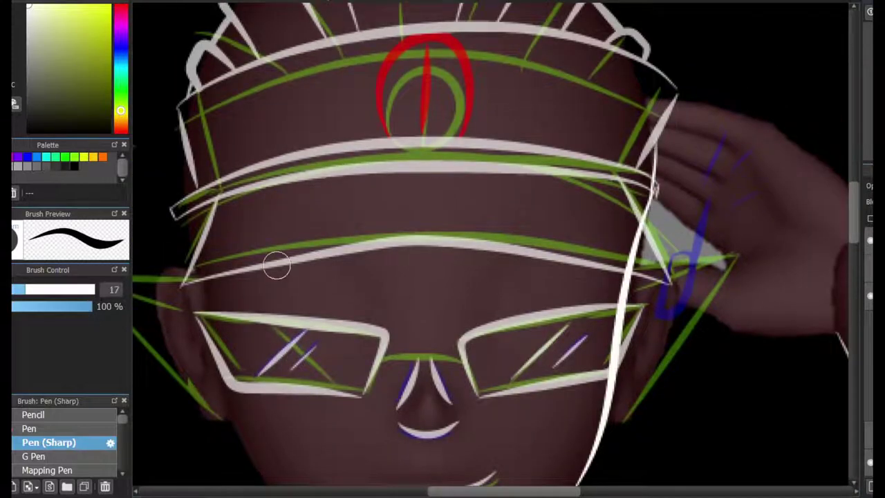
scroll(277, 265, left, 5)
scroll(530, 417, down, 2)
drag(534, 454, 412, 148)
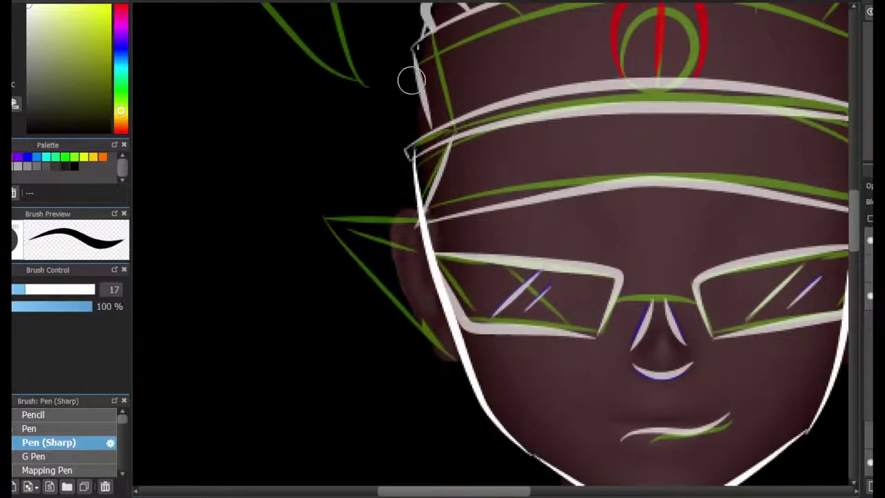
Step: Erase the parts of the face outline that overlap the glasses and the headwear on both sides
key(bracketright)
scroll(439, 26, up, 1)
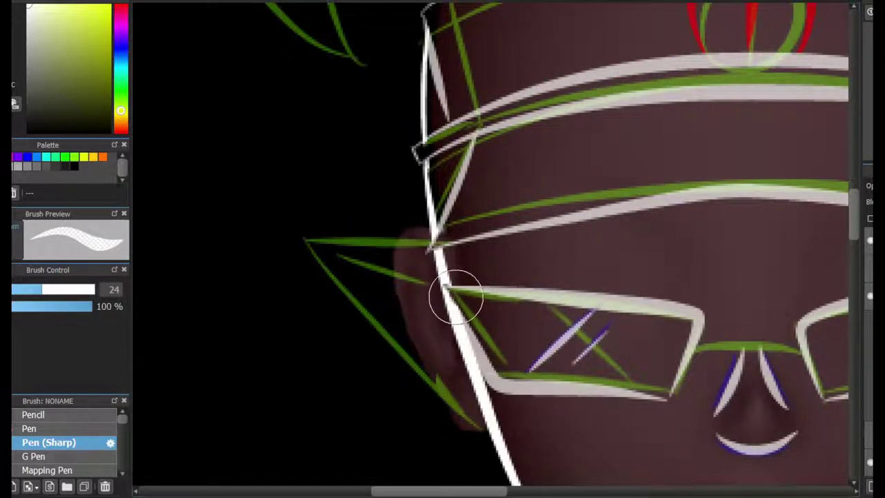
scroll(579, 266, right, 9)
scroll(579, 266, down, 4)
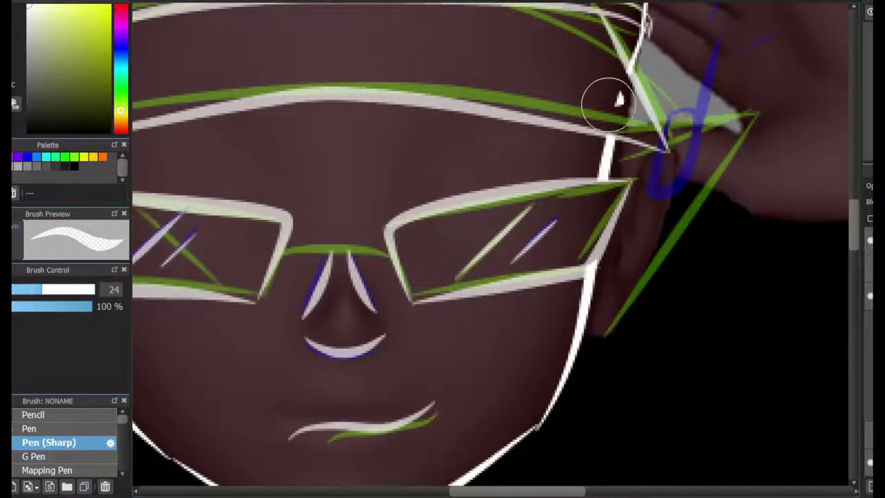
drag(619, 100, 620, 277)
scroll(625, 211, down, 10)
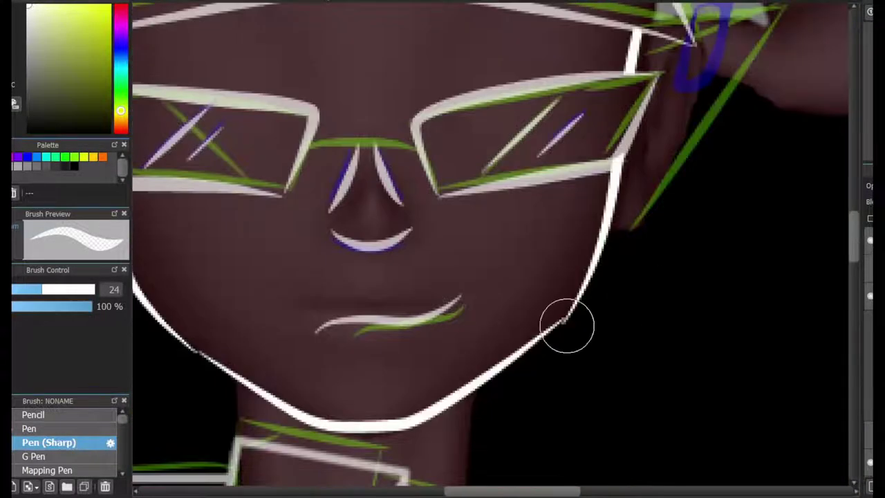
Step: Thicken the headwear's slanted side edge below the rim and close the rim's opposite end with a rounded stroke
scroll(701, 276, down, 1)
scroll(701, 276, up, 5)
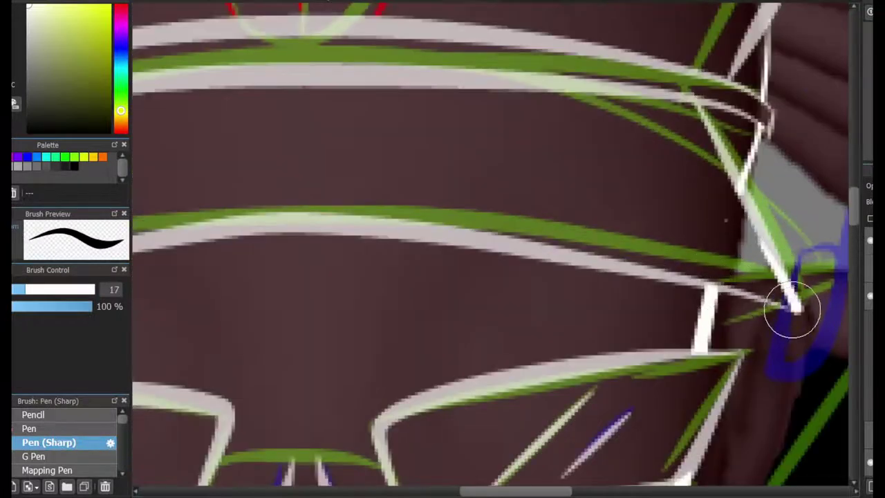
scroll(826, 239, left, 5)
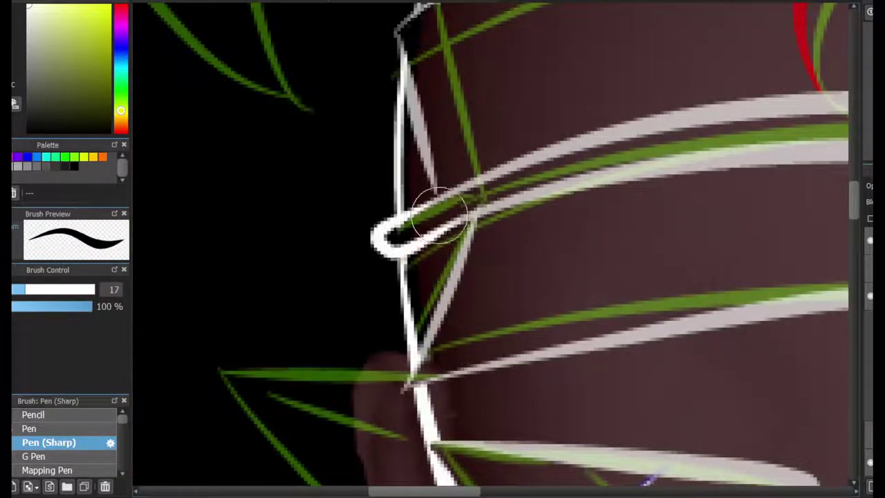
drag(428, 199, 414, 235)
key(ctrl+z)
drag(436, 194, 415, 235)
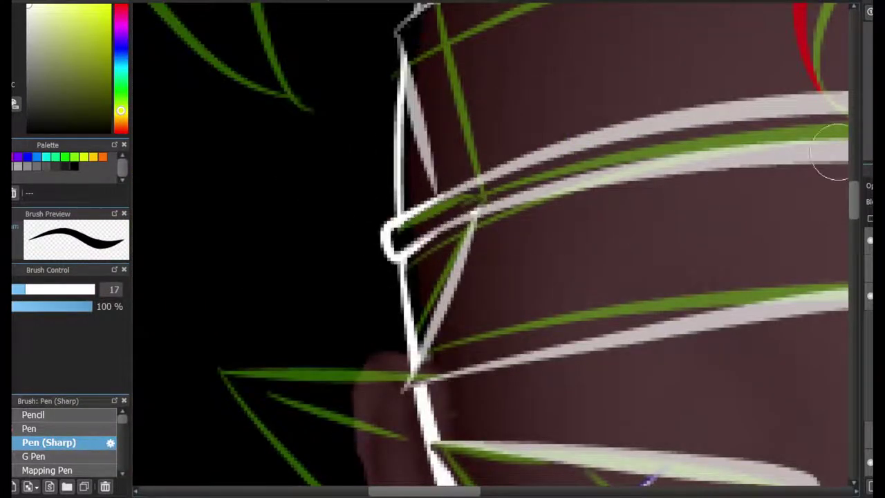
Step: Ink the long pointed ear beside the bare side of the head, with upper and lower edges and an inner line
scroll(605, 69, down, 5)
scroll(606, 69, left, 2)
mouse_move(419, 54)
mouse_down()
mouse_move(615, 59)
mouse_move(673, 336)
mouse_move(697, 347)
mouse_up()
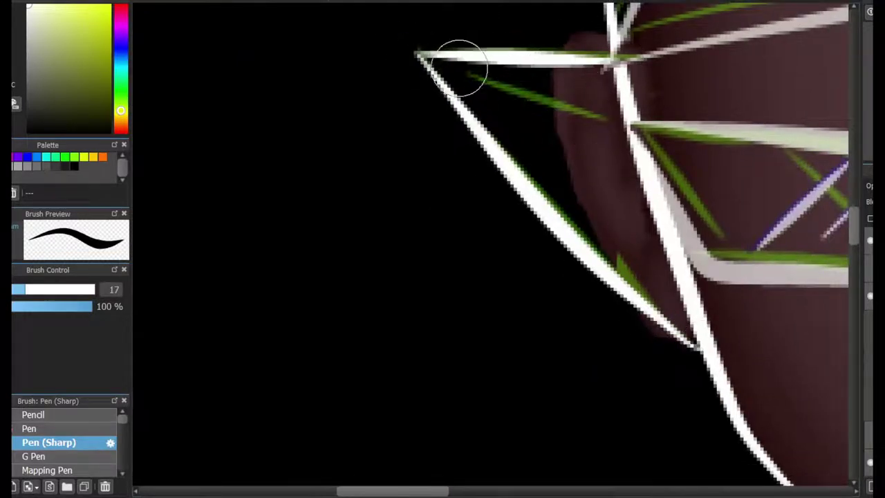
drag(460, 72, 587, 114)
Step: Ink the matching pointed ear beside the raised hand with its inner line, and trim its overlap with the headwear
scroll(543, 438, right, 10)
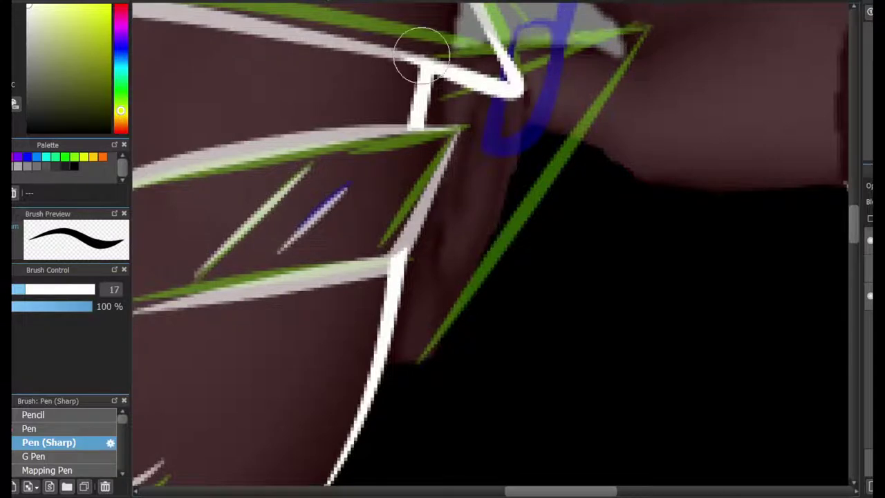
mouse_move(421, 54)
mouse_down()
mouse_move(644, 28)
mouse_move(380, 377)
mouse_up()
drag(447, 140, 612, 61)
key(e)
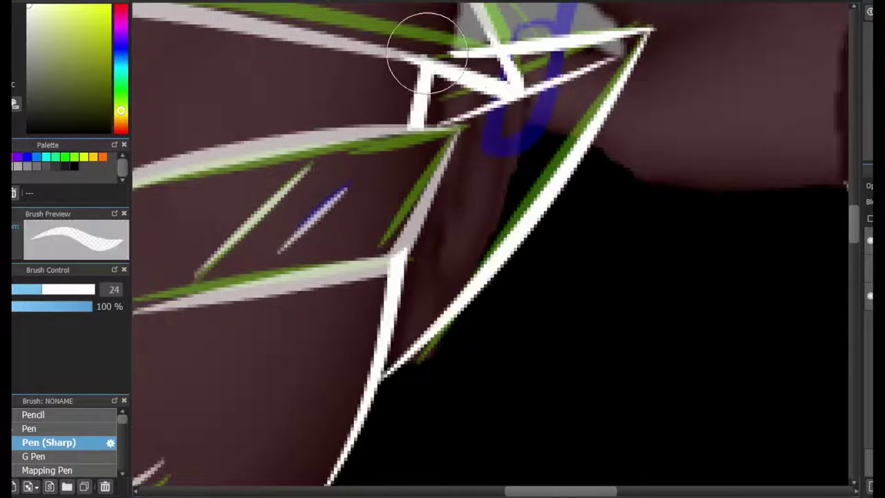
scroll(402, 369, down, 6)
scroll(291, 198, up, 2)
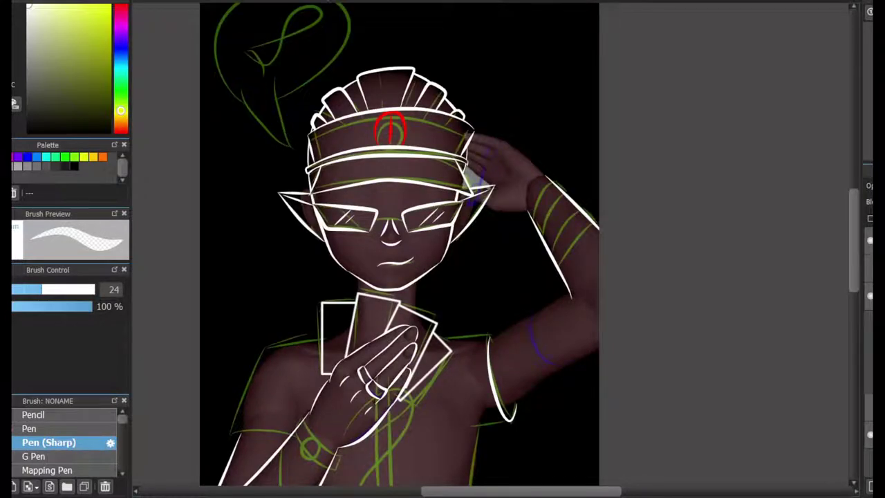
scroll(399, 249, down, 4)
scroll(436, 334, up, 2)
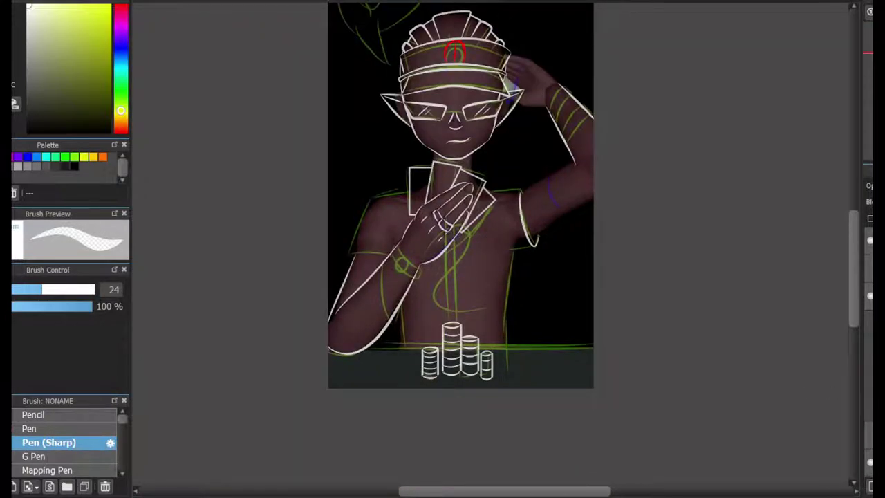
Step: Ink two parallel straight white lines across the full canvas width along the table edge with the Pen brush
scroll(398, 346, up, 4)
scroll(523, 328, down, 3)
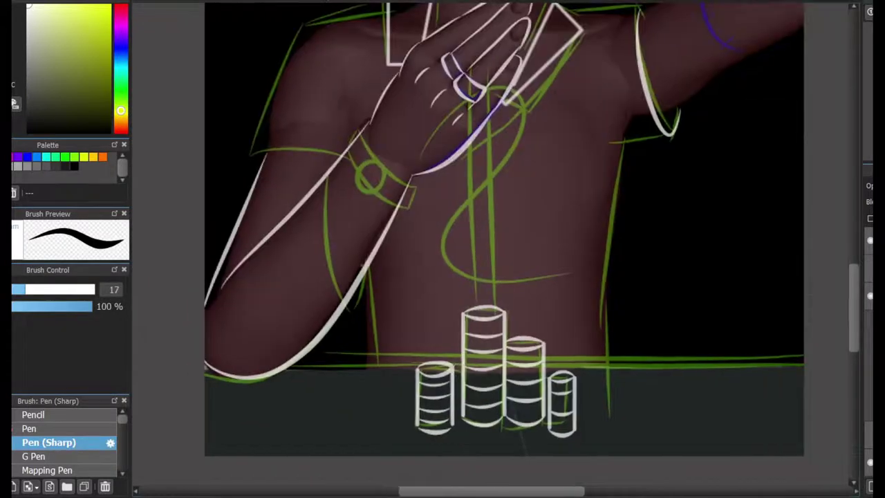
click(30, 427)
mouse_move(205, 355)
mouse_down()
mouse_move(842, 372)
mouse_move(204, 368)
mouse_up()
Step: Erase the table-edge lines where they cross the forearm and the chip stacks
key(e)
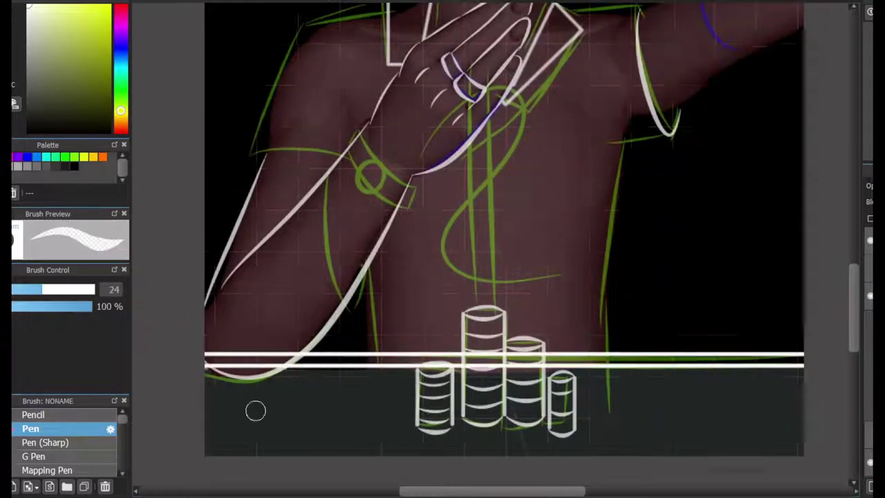
scroll(253, 409, up, 3)
drag(317, 341, 401, 286)
mouse_move(181, 346)
mouse_down()
mouse_move(408, 302)
mouse_move(432, 282)
mouse_up()
scroll(328, 354, right, 5)
drag(454, 340, 571, 308)
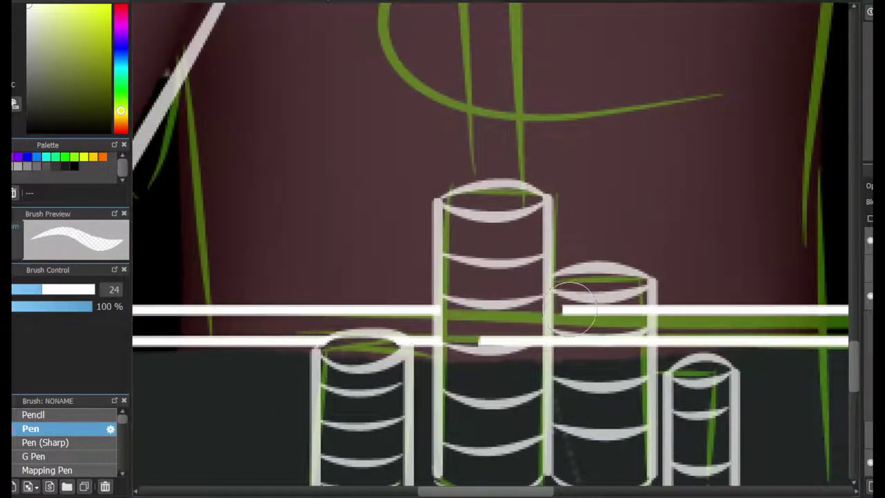
drag(568, 342, 481, 341)
scroll(553, 478, right, 5)
scroll(553, 477, down, 3)
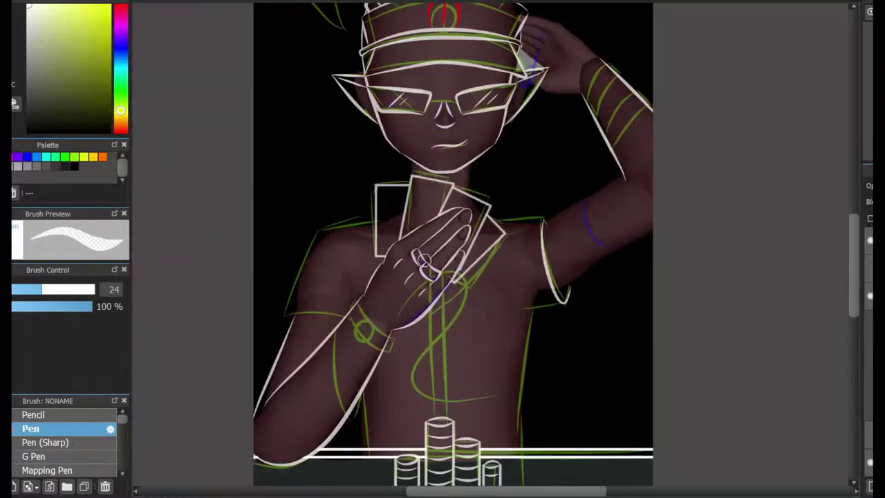
Step: Ink small U-shaped sweat drops on the cheek with the Pen (Sharp) brush
key(b)
click(45, 442)
scroll(539, 42, up, 5)
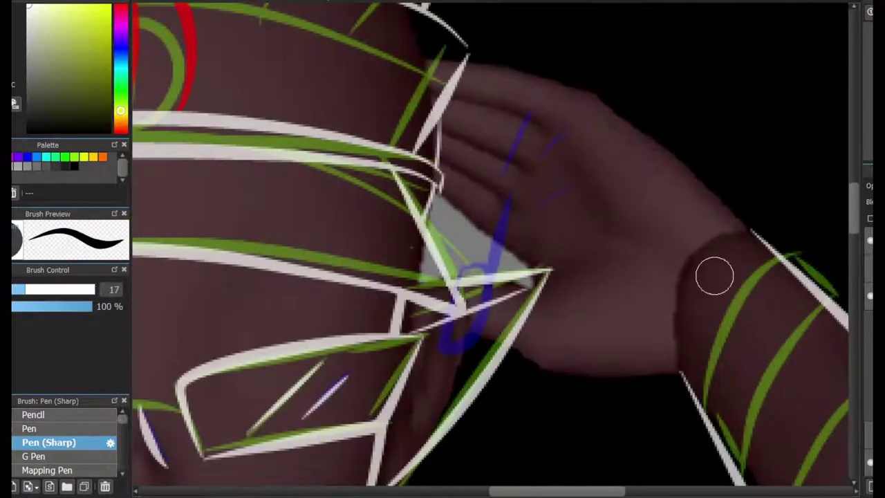
scroll(384, 223, down, 3)
scroll(384, 223, left, 3)
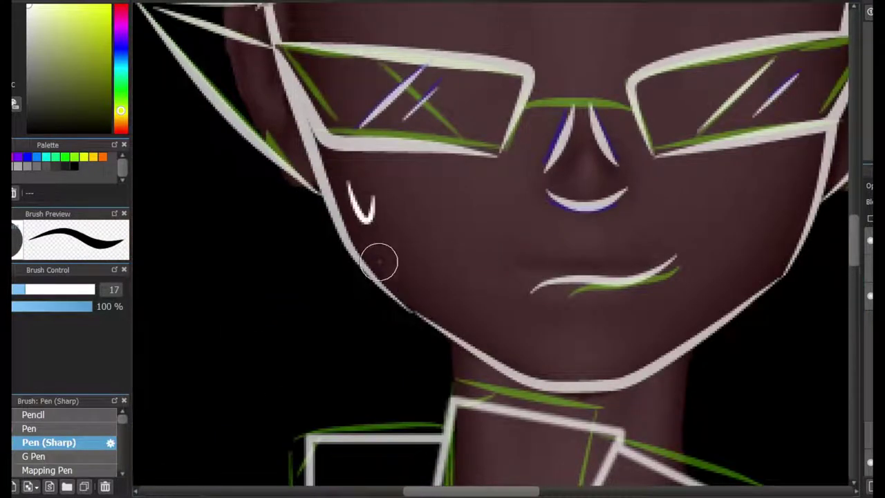
Step: Ink curved, tapered eyebrows above both lenses of the glasses
scroll(500, 148, up, 2)
scroll(500, 148, right, 3)
drag(476, 151, 615, 128)
key(ctrl+z)
mouse_move(173, 104)
mouse_down()
mouse_move(311, 166)
mouse_move(329, 156)
mouse_up()
Step: Ink the outer edge of the raised hand from the wrist along the back of the hand to the headwear
scroll(491, 249, up, 3)
scroll(491, 248, left, 3)
scroll(490, 248, down, 2)
scroll(491, 249, right, 4)
scroll(490, 249, left, 1)
drag(660, 127, 847, 290)
scroll(524, 100, up, 2)
drag(515, 87, 677, 132)
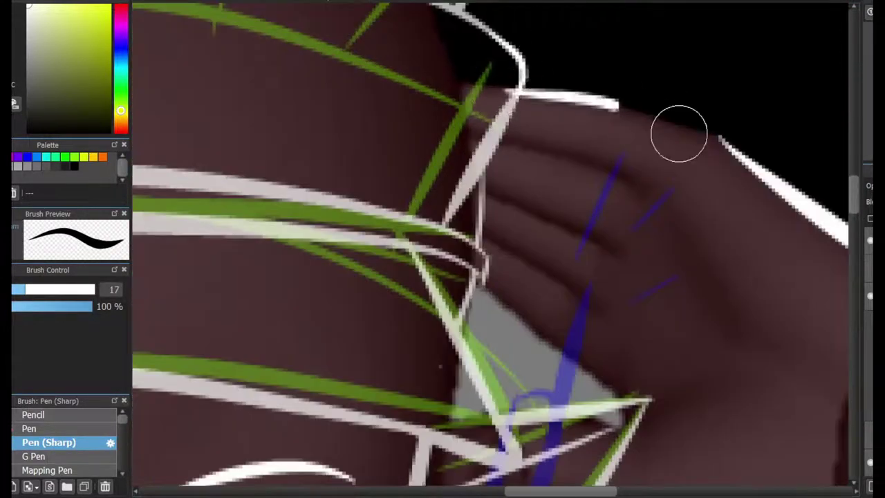
key(ctrl+z)
drag(479, 83, 701, 131)
Step: Ink the raised hand's palm crease, the line at the thumb base beside the ear tip, and the lower edge to the wrist
drag(658, 80, 752, 209)
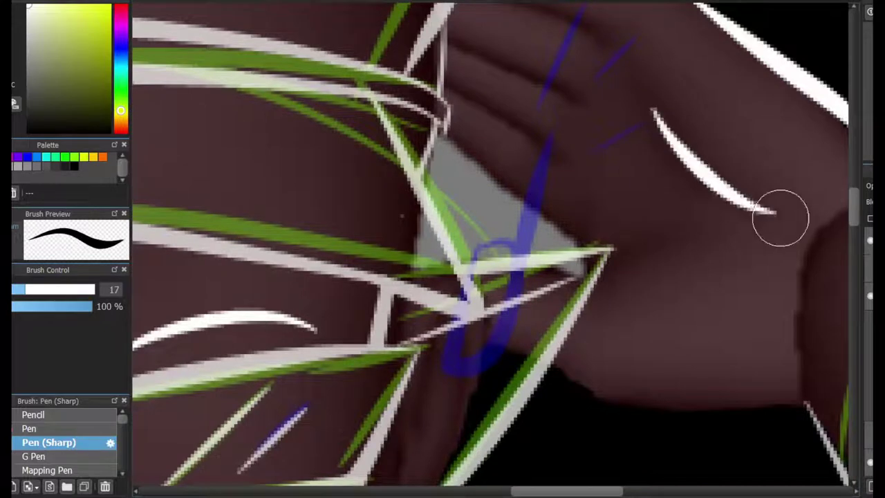
drag(600, 246, 743, 254)
drag(553, 361, 819, 399)
scroll(838, 200, up, 3)
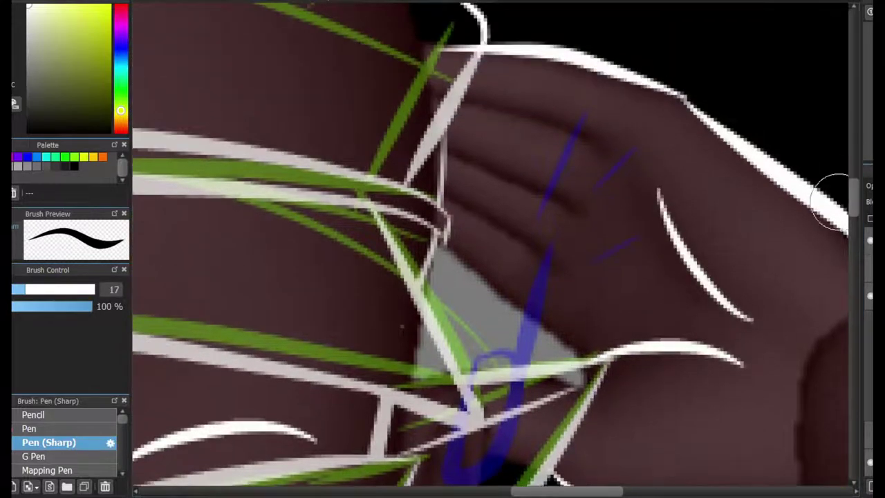
Step: Ink the raised hand's lower finger edge and three tapered lines separating the fingers
mouse_move(366, 199)
mouse_down()
mouse_move(445, 239)
mouse_move(587, 356)
mouse_up()
mouse_move(446, 192)
mouse_down()
mouse_move(562, 262)
mouse_move(560, 256)
mouse_up()
key(ctrl+z)
key(ctrl+z)
drag(429, 137, 562, 207)
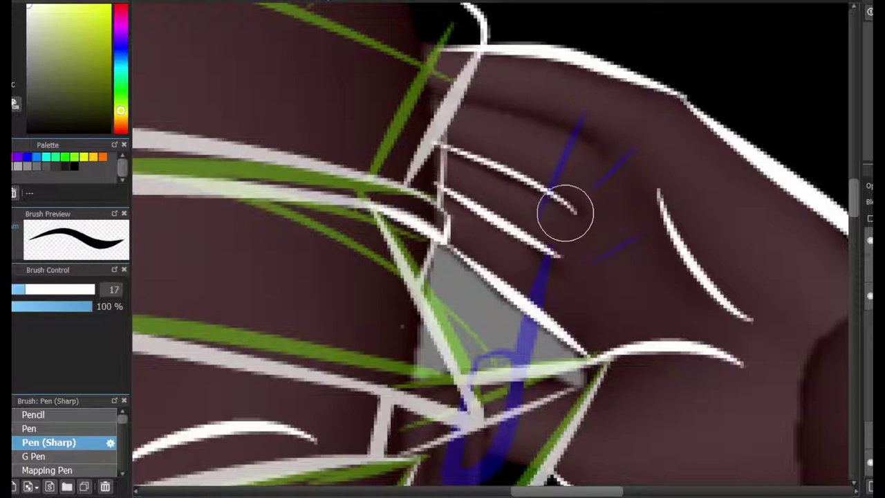
drag(446, 100, 598, 153)
key(bracketright)
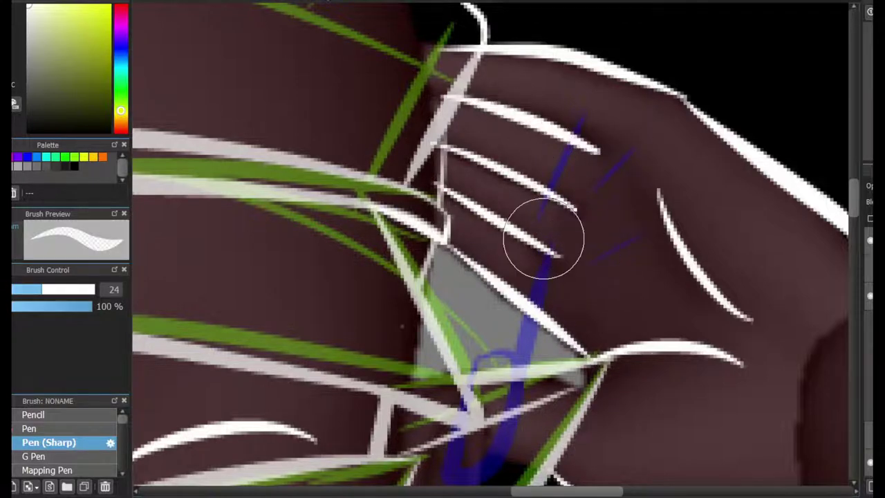
scroll(543, 237, down, 2)
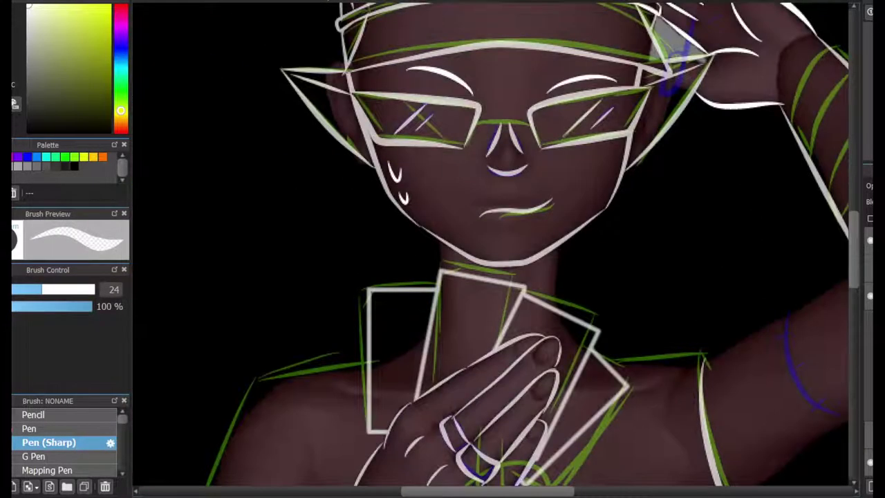
Step: Ink both sides of the neck from the jaw down to the fanned cards
scroll(573, 216, up, 2)
click(49, 441)
drag(377, 291, 372, 231)
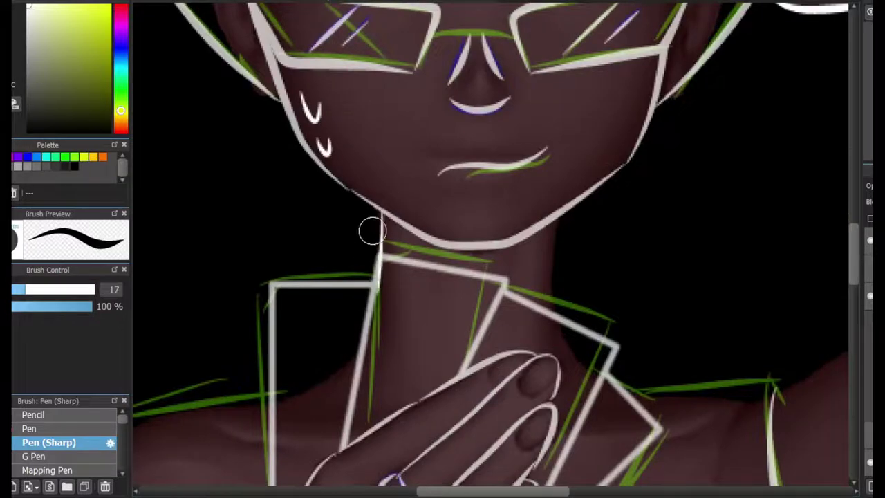
key(e)
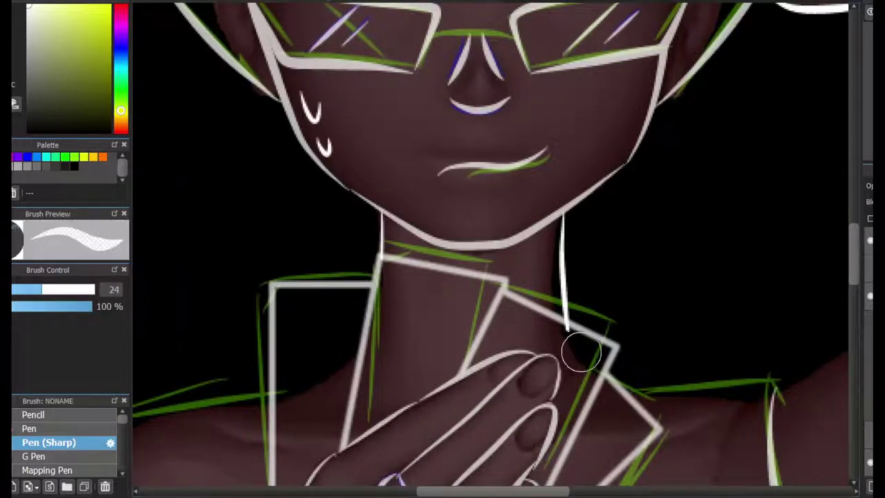
key(b)
Step: Ink the curved sleeve hem and the shoulder outline on the card-holding arm, up to the outer card
scroll(567, 318, down, 5)
scroll(554, 282, left, 5)
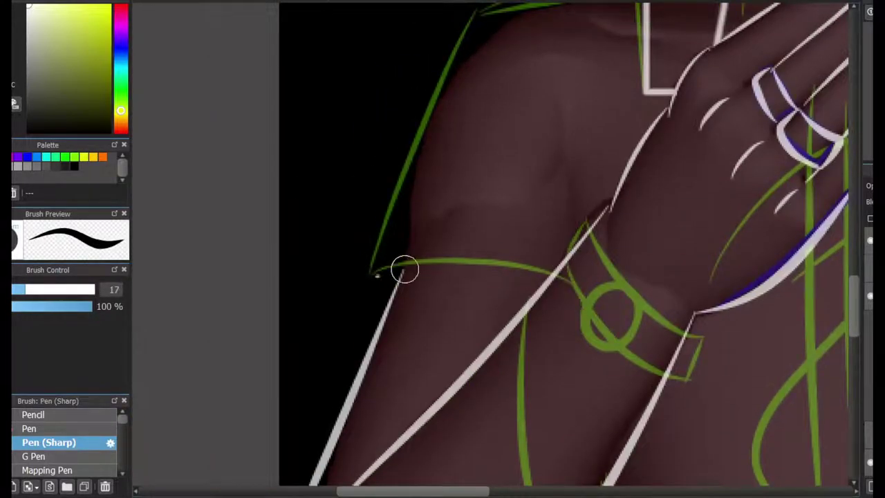
drag(388, 264, 568, 284)
scroll(840, 166, up, 3)
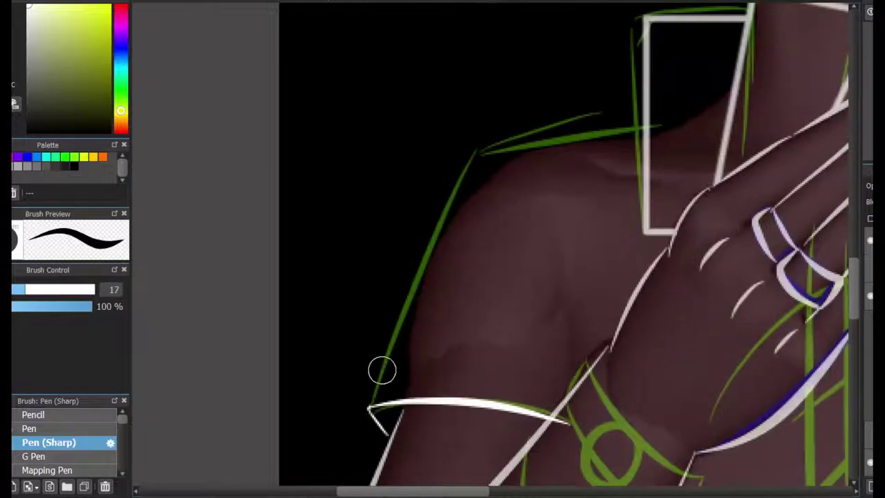
mouse_move(381, 369)
mouse_down()
mouse_move(613, 131)
mouse_move(422, 95)
mouse_up()
scroll(683, 129, up, 3)
scroll(683, 128, right, 2)
scroll(578, 138, right, 5)
Step: Ink the opposite shoulder line from the cards to the sleeve corner and both edges of the raised upper arm
key(e)
key(b)
scroll(484, 249, up, 3)
scroll(484, 249, right, 4)
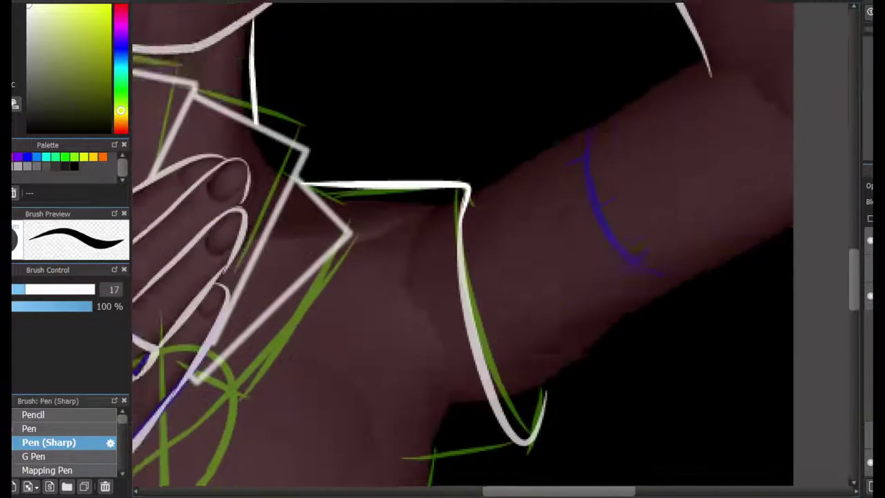
drag(358, 270, 585, 146)
drag(381, 484, 681, 289)
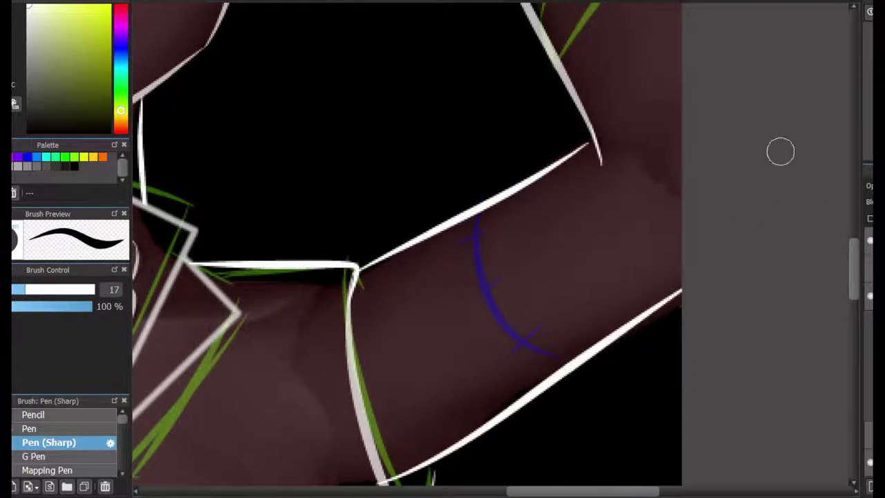
Step: Ink the curved line across the raised upper arm over the blue sketch and trim its surroundings
scroll(781, 151, down, 3)
scroll(780, 151, left, 3)
mouse_move(576, 118)
mouse_down()
mouse_move(626, 253)
mouse_move(662, 267)
mouse_up()
key(e)
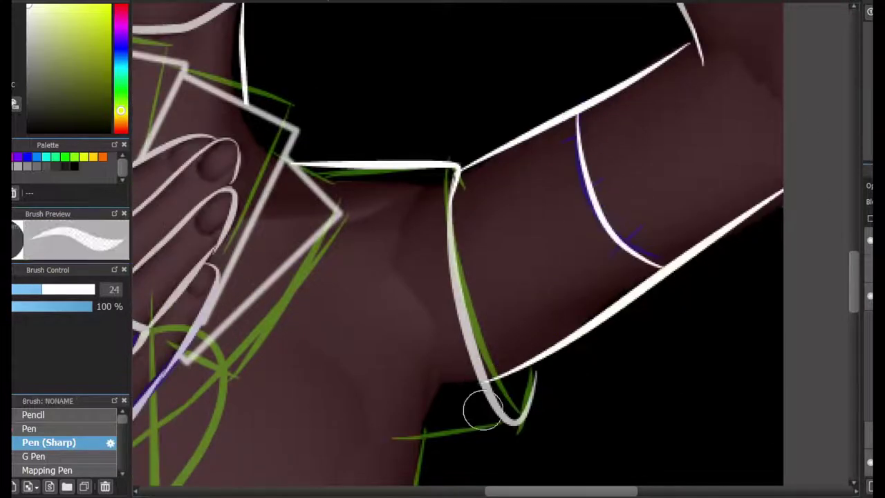
key(b)
Step: Draw three short red stitch marks across the curved line on the raised upper arm and restore white as the brush colour
drag(602, 272, 646, 226)
scroll(840, 98, up, 5)
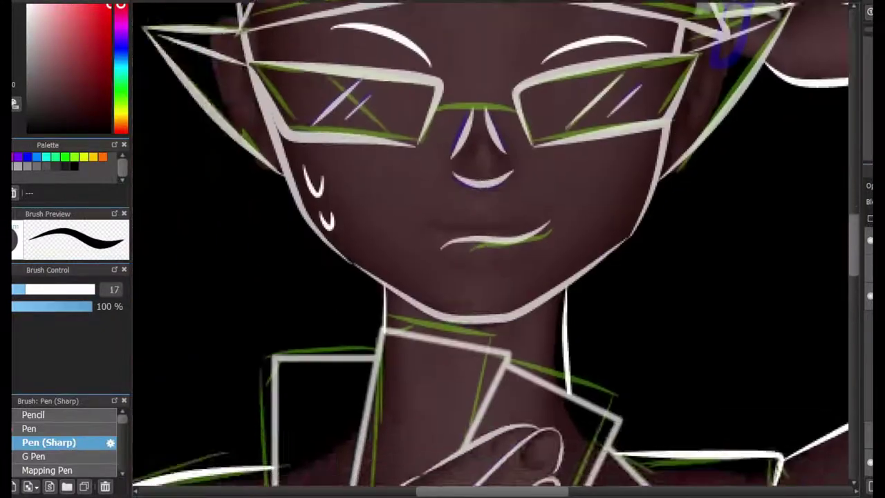
scroll(444, 138, down, 5)
scroll(445, 139, up, 3)
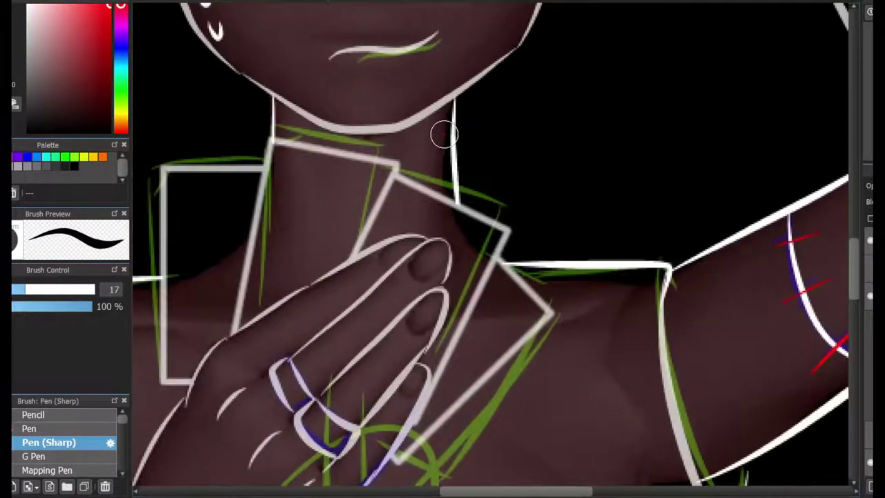
key(x)
scroll(627, 219, down, 5)
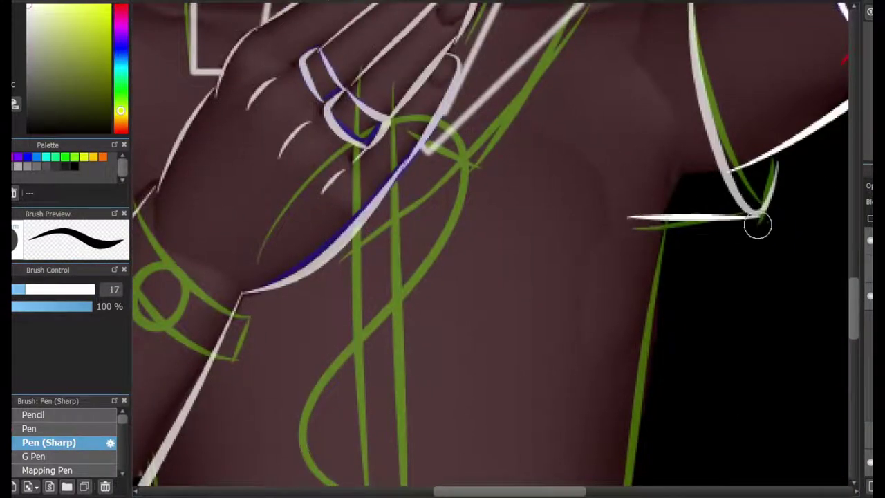
scroll(776, 177, down, 3)
scroll(351, 188, up, 2)
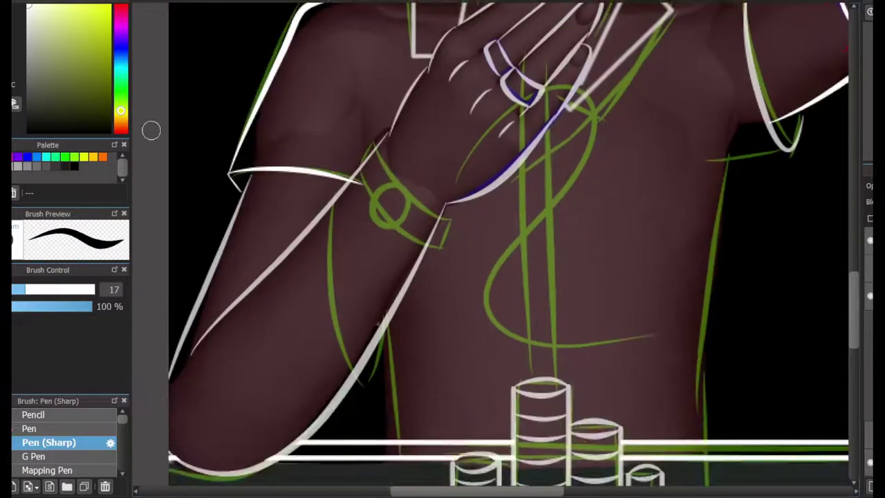
Step: Erase the end of the sleeve hem that extends past the edge of the card-holding forearm
key(e)
scroll(351, 189, up, 5)
scroll(351, 188, down, 4)
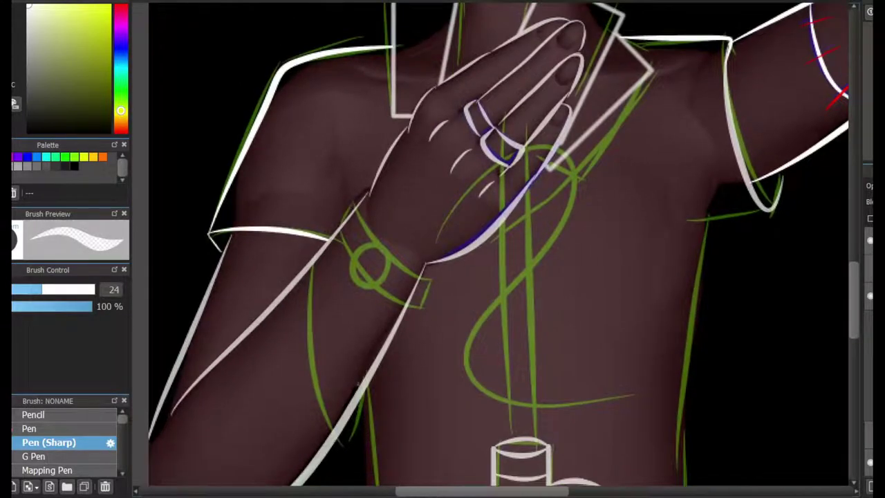
scroll(497, 249, down, 2)
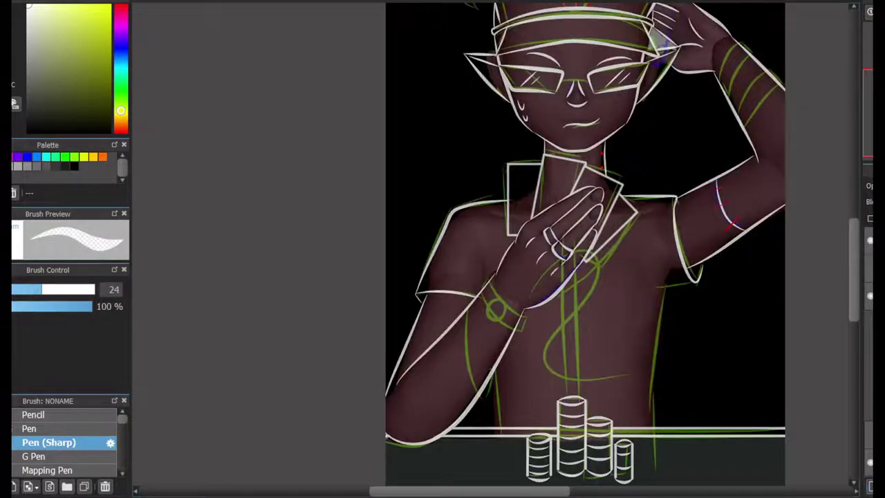
Step: Ink both sides of the torso down to the table and clear the stroke overlapping the forearm
key(e)
scroll(498, 248, up, 3)
scroll(497, 249, down, 2)
drag(631, 144, 620, 456)
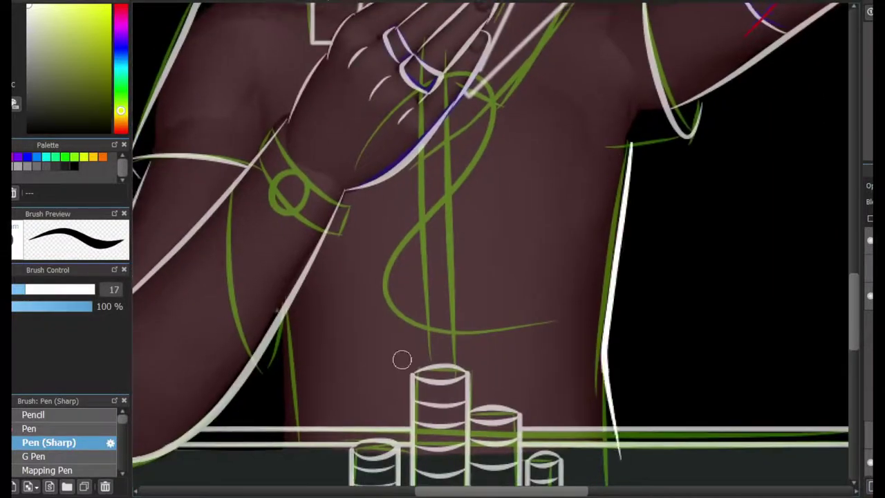
drag(272, 274, 280, 308)
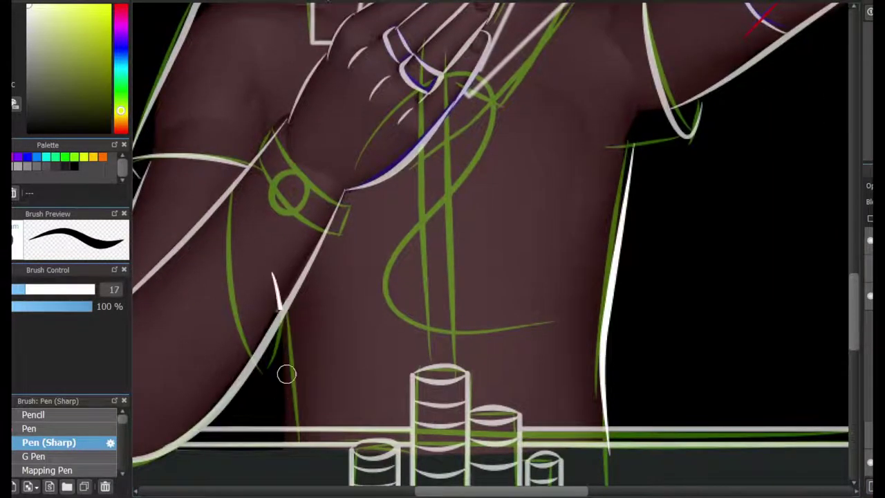
drag(287, 374, 275, 423)
drag(280, 294, 284, 446)
key(e)
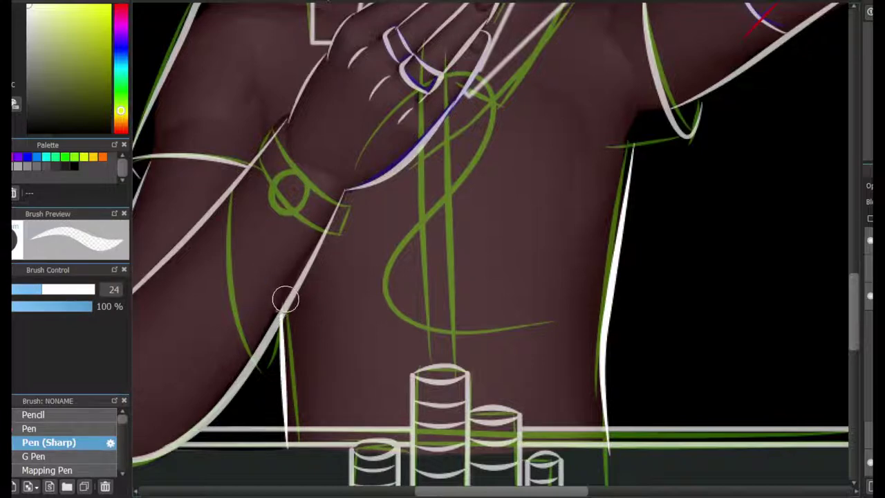
Step: Ink the underside of the raised arm's sleeve, joining the torso side to the sleeve opening
scroll(629, 183, up, 3)
key(b)
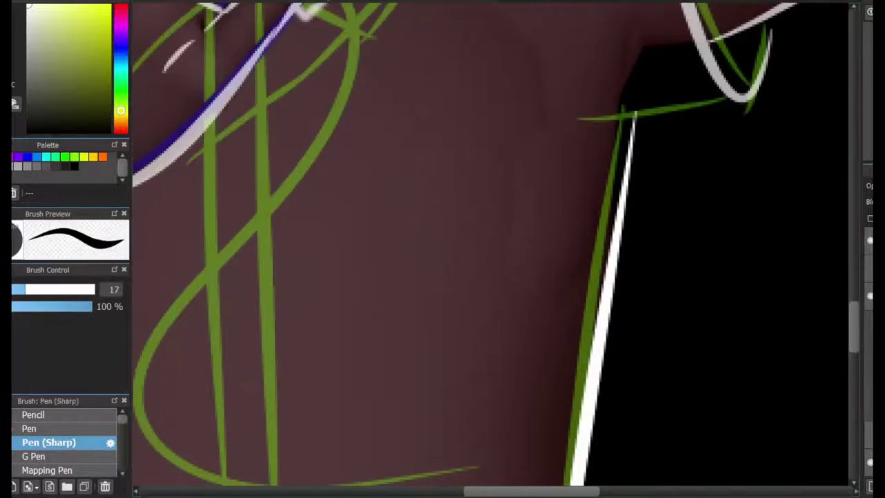
drag(635, 112, 739, 107)
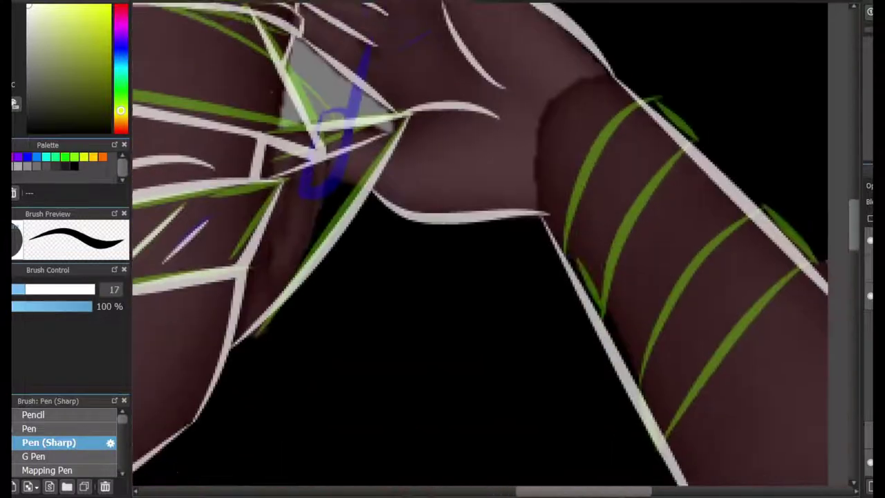
drag(647, 76, 557, 247)
drag(592, 304, 652, 73)
key(ctrl+z)
key(ctrl+z)
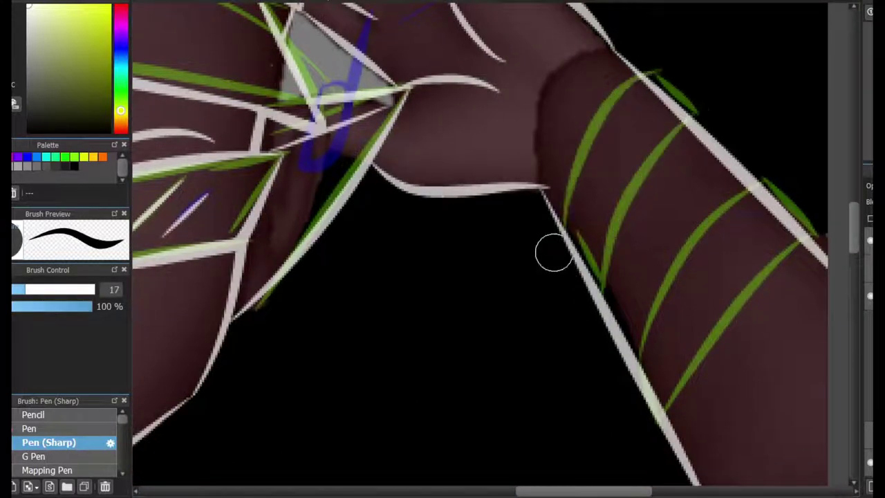
Step: Ink two wide bands around the raised forearm and erase the arm outline inside them
drag(553, 251, 614, 225)
drag(604, 274, 559, 255)
mouse_move(622, 380)
mouse_down()
mouse_move(690, 234)
mouse_move(811, 241)
mouse_move(653, 427)
mouse_up()
key(e)
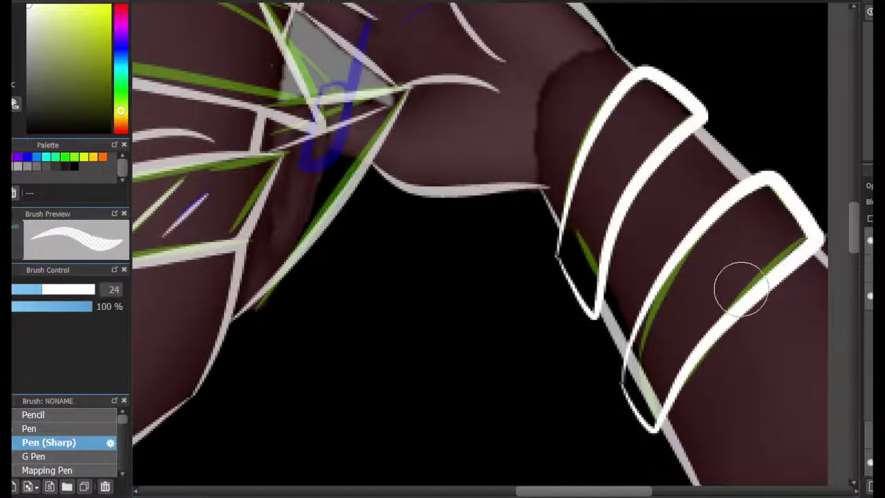
Step: Ink the round watch face and both edges of its strap across the card-holding wrist in white
scroll(624, 374, down, 10)
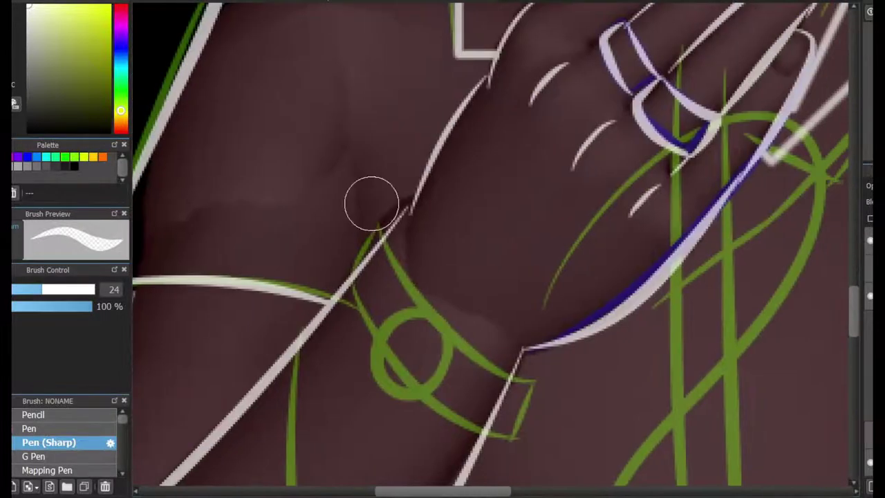
key(p)
mouse_move(430, 295)
mouse_down()
mouse_move(391, 322)
mouse_move(442, 325)
mouse_up()
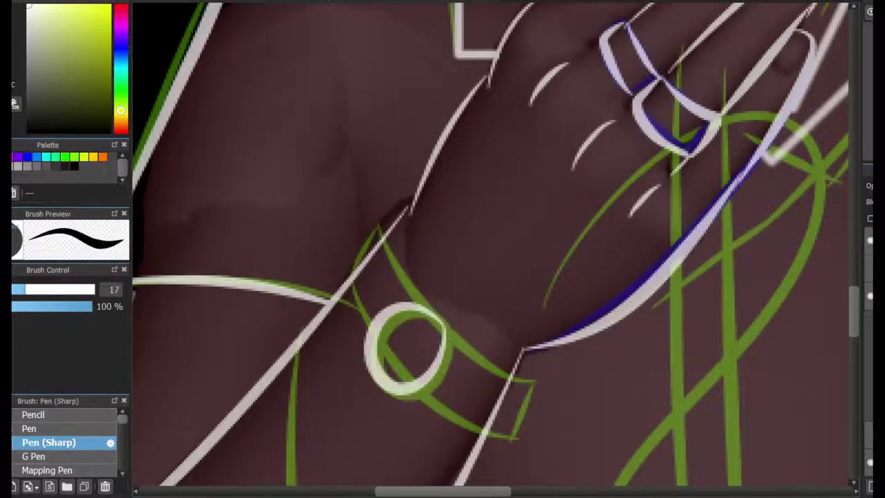
drag(379, 235, 498, 379)
drag(345, 297, 408, 393)
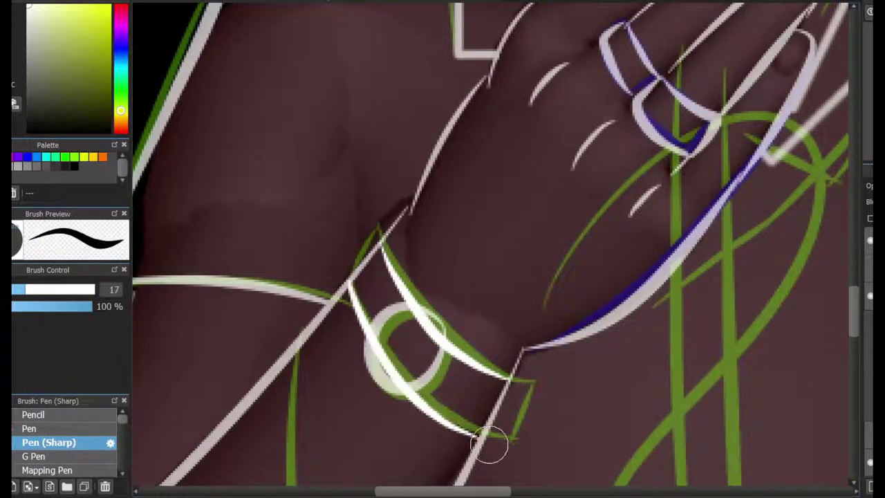
Step: Erase the strap lines that cross the inside of the round watch face
scroll(398, 421, up, 2)
key(e)
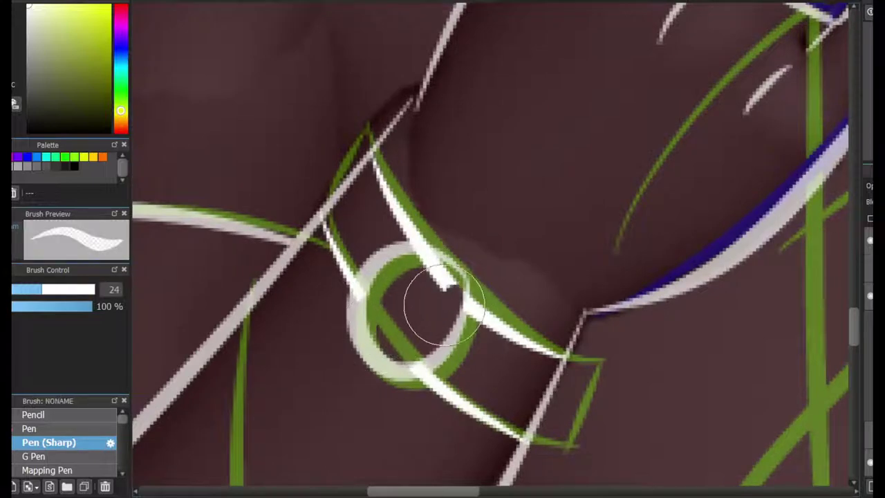
drag(443, 304, 446, 291)
key(p)
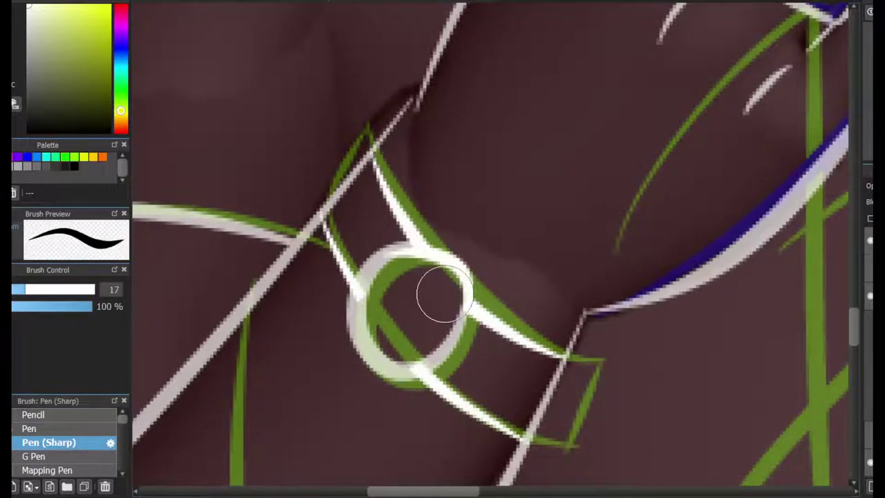
Step: Draw a large red dollar sign with two vertical bars down the shirt front using the Pen brush
scroll(445, 294, down, 4)
drag(445, 208, 228, 415)
scroll(511, 207, up, 1)
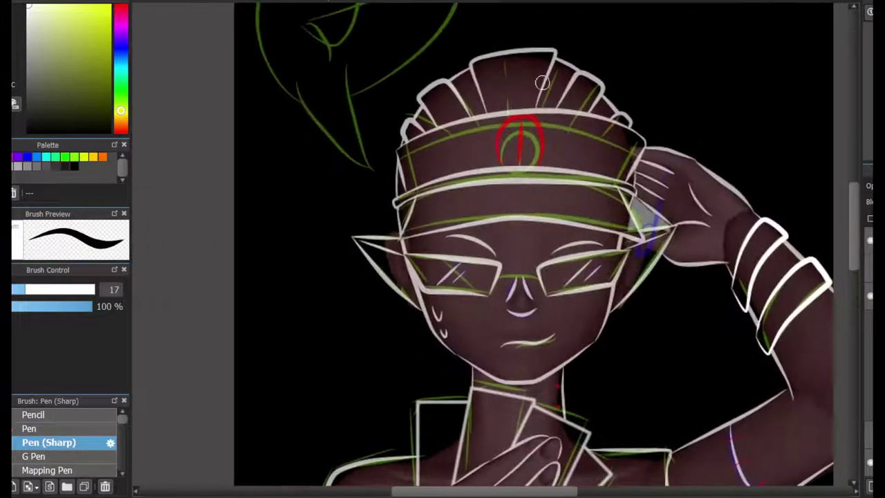
scroll(512, 207, up, 2)
scroll(491, 249, down, 1)
drag(483, 414, 484, 103)
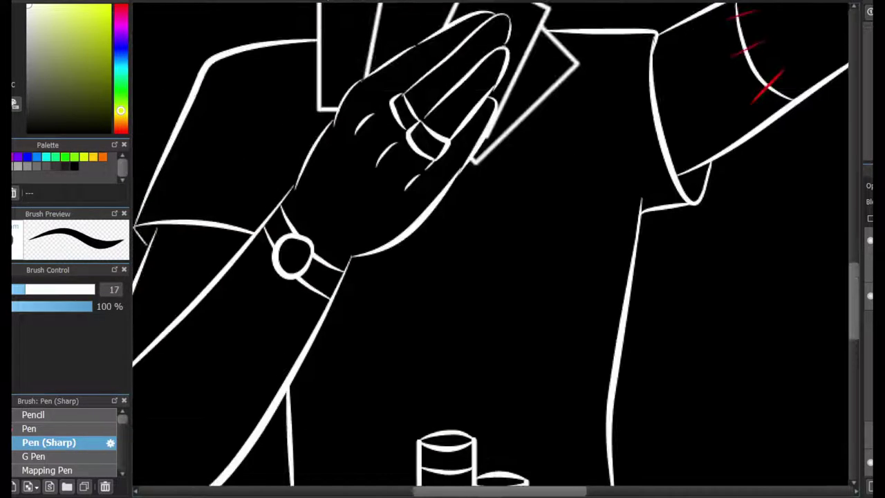
click(120, 7)
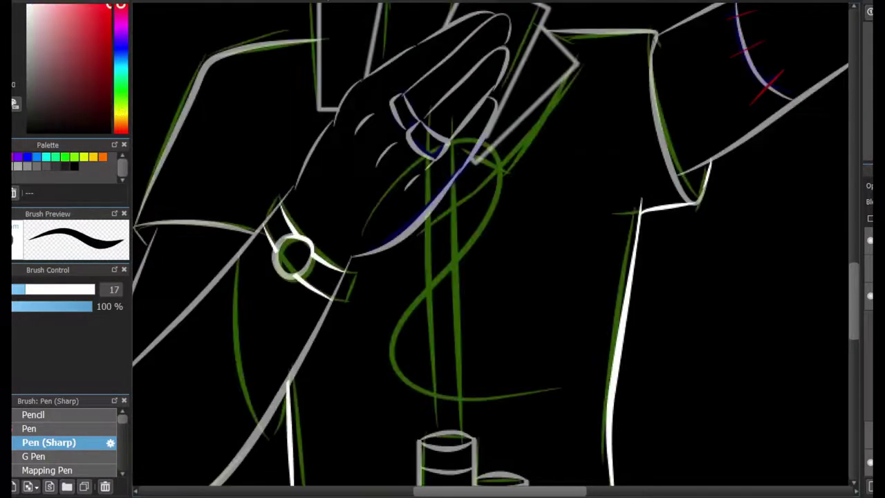
click(30, 428)
drag(367, 213, 390, 356)
key(ctrl+z)
drag(474, 221, 553, 401)
drag(370, 232, 477, 221)
drag(462, 128, 470, 425)
key(ctrl+z)
Step: Erase the parts of the red dollar sign that overlap the card-holding hand and the card
key(e)
scroll(566, 198, up, 3)
scroll(567, 108, down, 1)
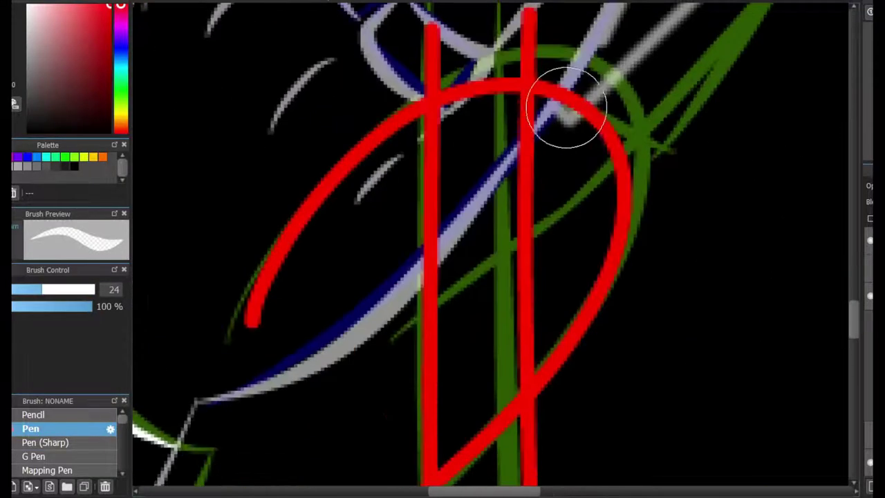
mouse_move(567, 103)
mouse_down()
mouse_move(563, 75)
mouse_move(492, 150)
mouse_move(261, 311)
mouse_move(451, 88)
mouse_move(476, 99)
mouse_move(438, 57)
mouse_up()
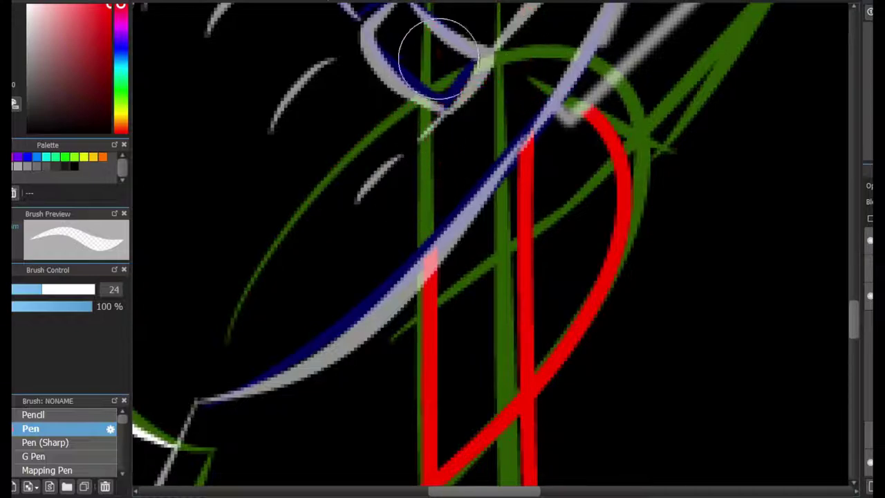
key(e)
Step: Ink the fish symbol inside the speech bubble and the bubble's pointed tail in white with the Pen (Sharp) brush
scroll(495, 249, down, 4)
scroll(494, 249, up, 1)
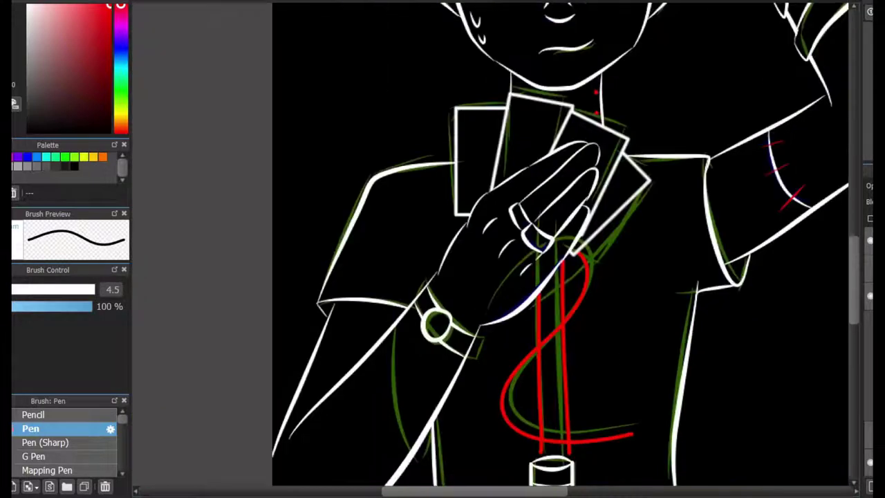
scroll(494, 249, down, 1)
scroll(560, 249, up, 5)
alt+click(461, 137)
scroll(461, 137, up, 5)
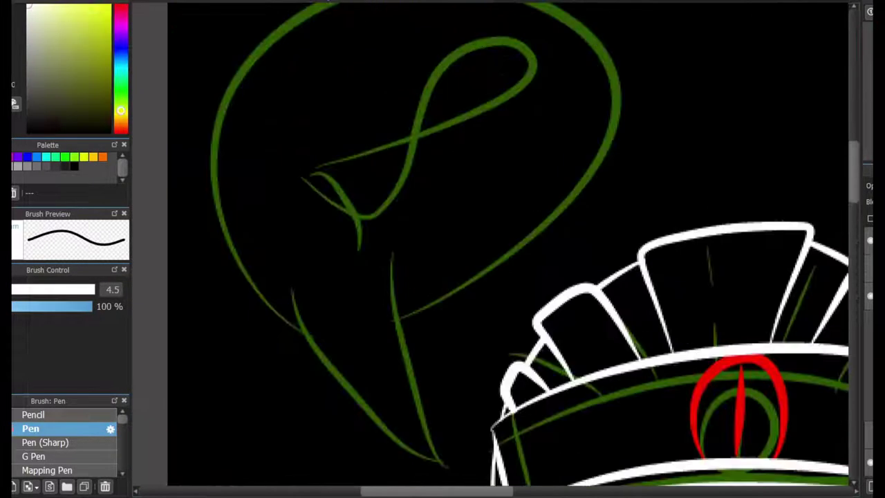
mouse_move(286, 158)
mouse_down()
mouse_move(532, 123)
mouse_move(544, 113)
mouse_up()
key(ctrl+z)
key(ctrl+z)
drag(321, 202, 279, 146)
key(ctrl+z)
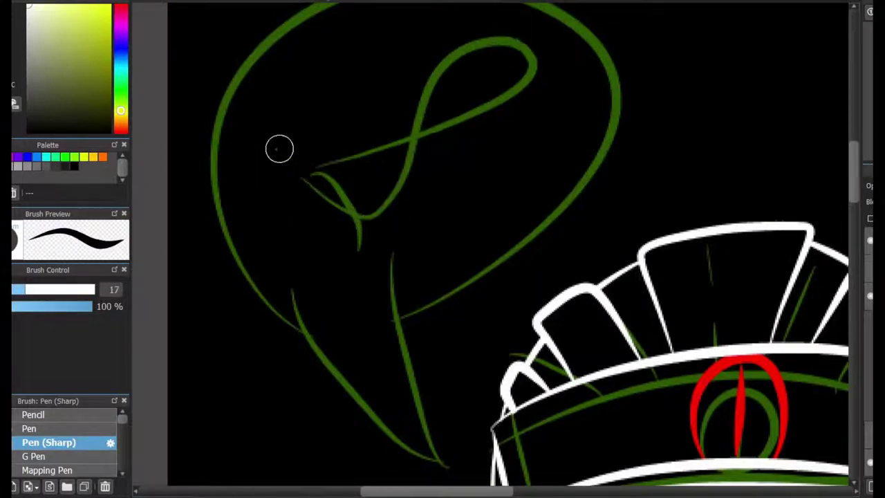
key(ctrl+y)
drag(391, 273, 332, 336)
Step: Ink the rounded outline of the speech bubble in white, joining it to both sides of the tail
scroll(331, 335, down, 3)
drag(429, 297, 519, 198)
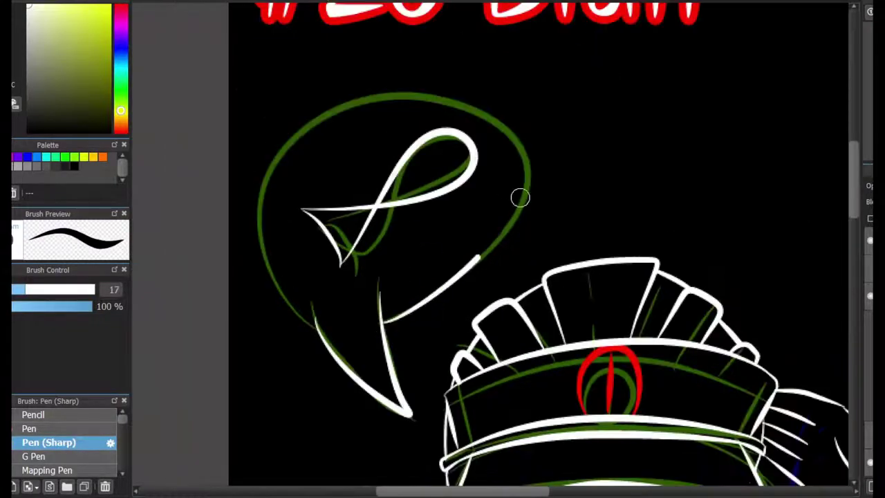
key(ctrl+z)
mouse_move(317, 338)
mouse_down()
mouse_move(269, 320)
mouse_move(528, 186)
mouse_up()
drag(397, 328, 457, 333)
Step: Ink the two slanted lines below the table edge and hide the coloured sketch under the line art
scroll(319, 299, down, 10)
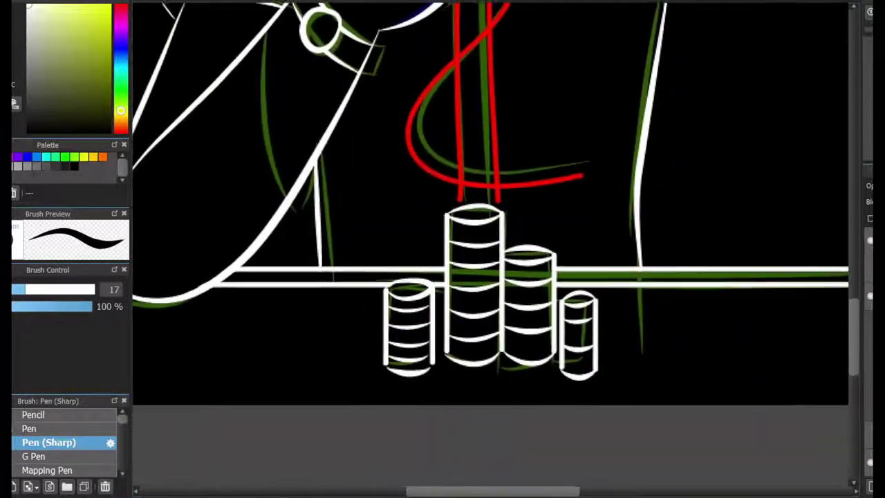
scroll(801, 268, up, 10)
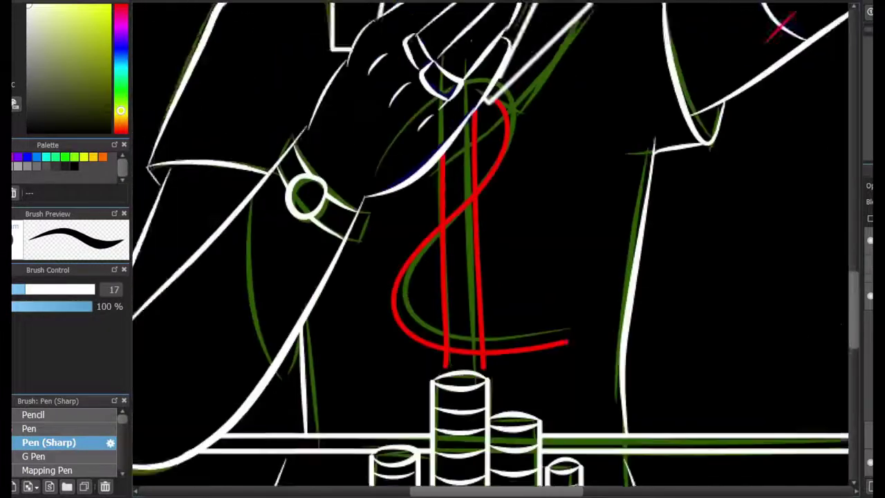
scroll(495, 249, down, 5)
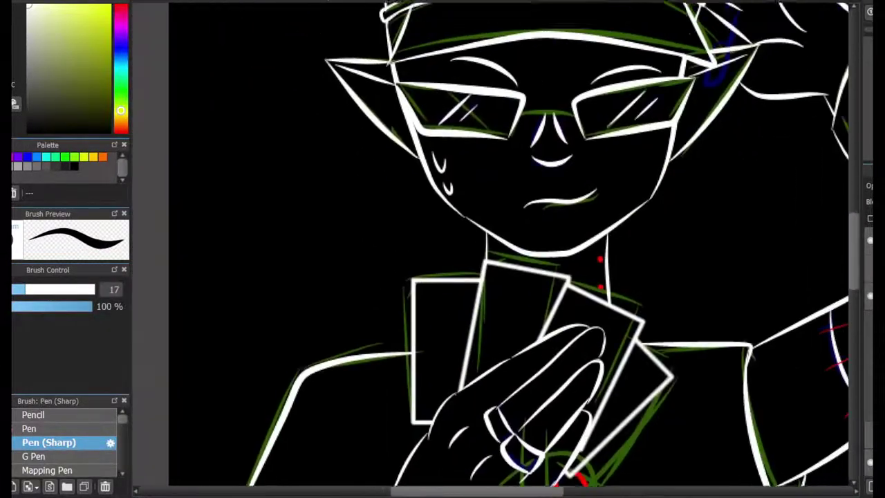
scroll(472, 126, up, 5)
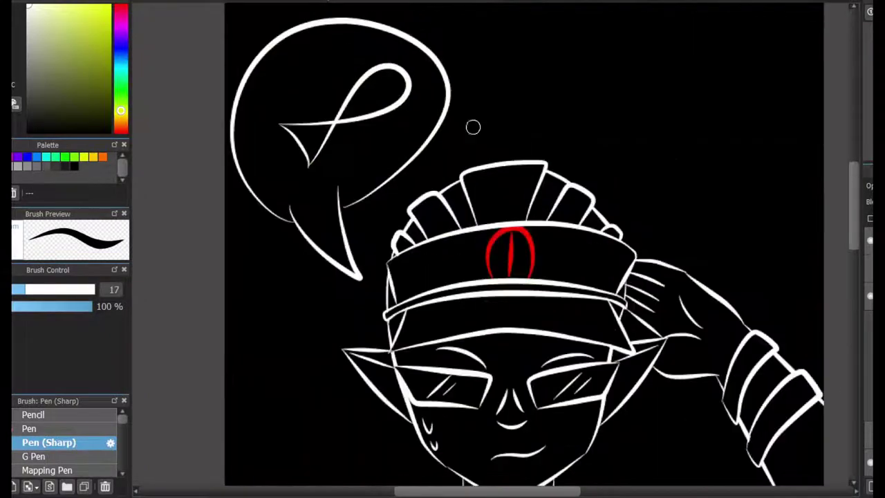
Step: Fill the middle of the upper finger ring with red strokes
scroll(472, 126, down, 5)
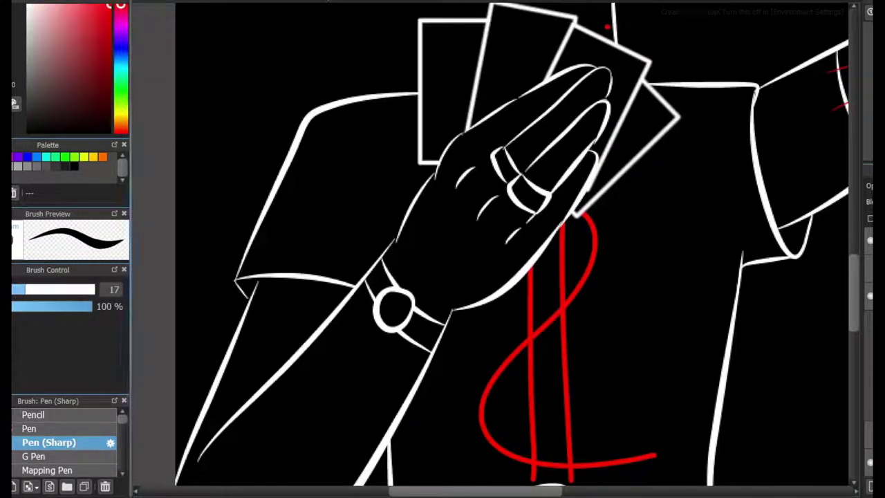
scroll(587, 290, up, 5)
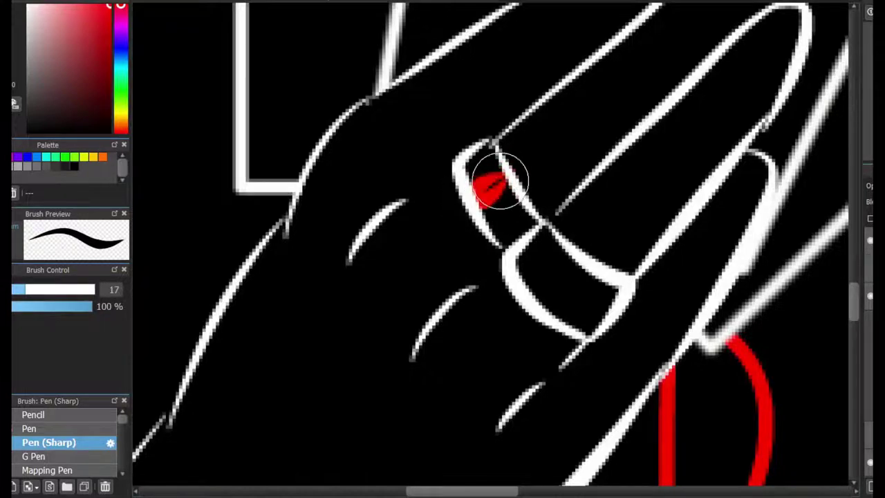
scroll(505, 200, down, 5)
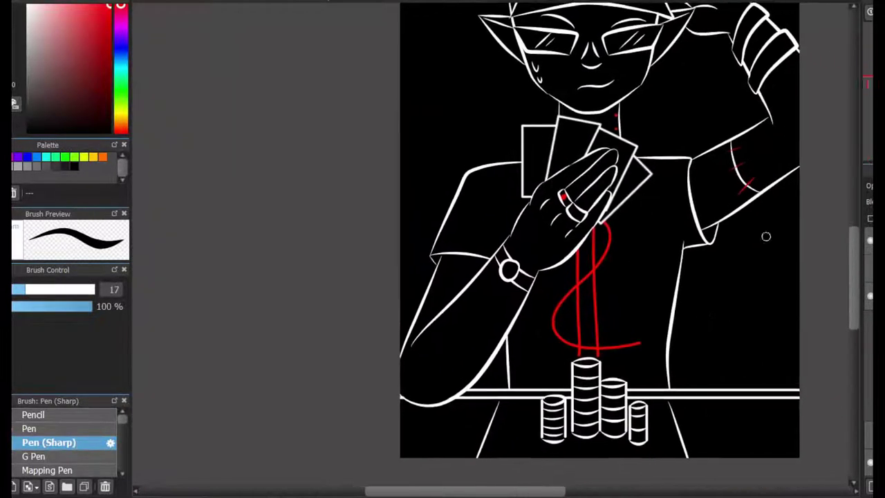
Step: Ink a white centre dot and two clock hands inside the watch face
scroll(522, 384, up, 6)
scroll(415, 233, down, 2)
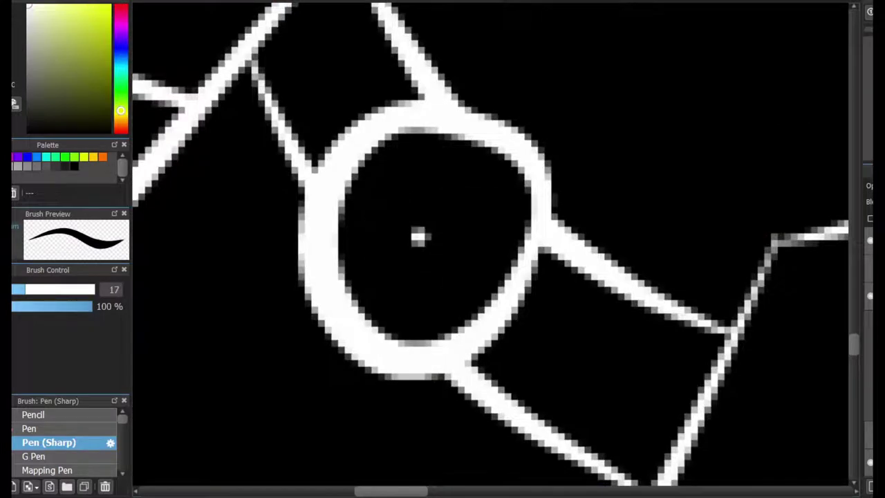
scroll(419, 237, up, 5)
scroll(418, 237, down, 2)
scroll(391, 352, down, 2)
drag(375, 318, 362, 299)
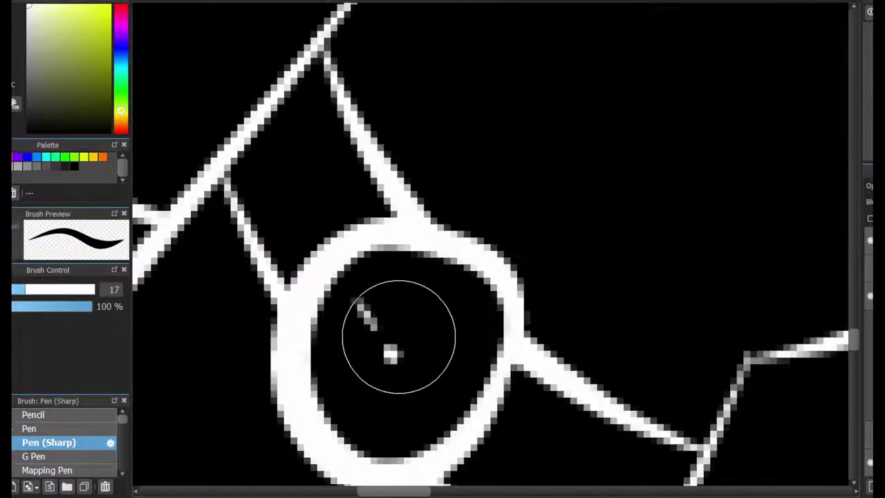
drag(405, 345, 474, 302)
Step: Examine the finished line art from the speech bubble and hat down to the chips
scroll(488, 248, down, 4)
scroll(488, 248, up, 10)
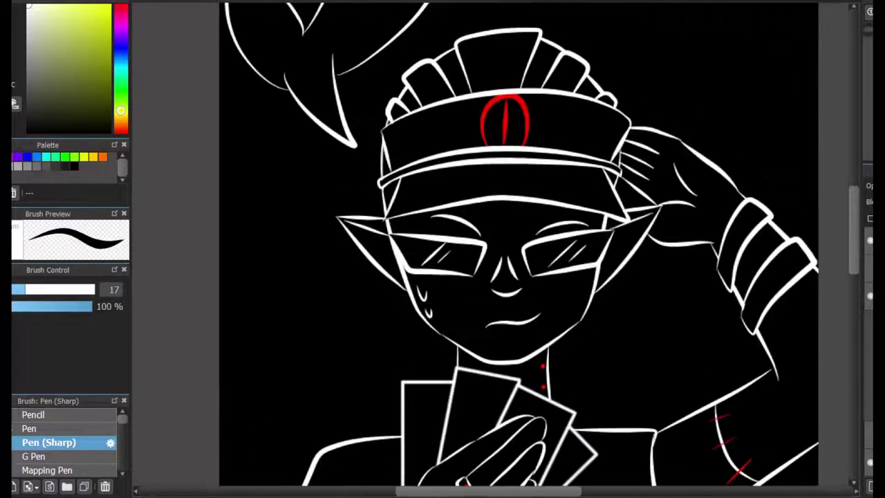
scroll(488, 247, down, 12)
scroll(488, 248, up, 8)
scroll(488, 248, down, 4)
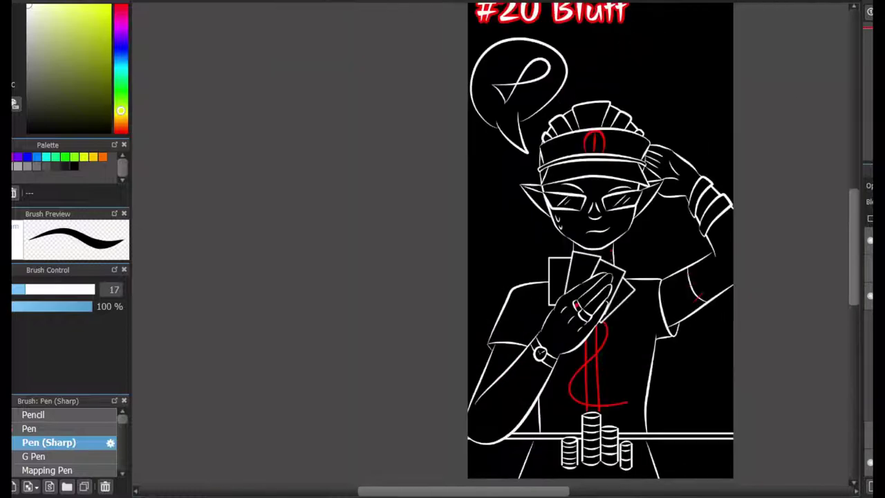
scroll(488, 247, up, 5)
scroll(488, 247, down, 3)
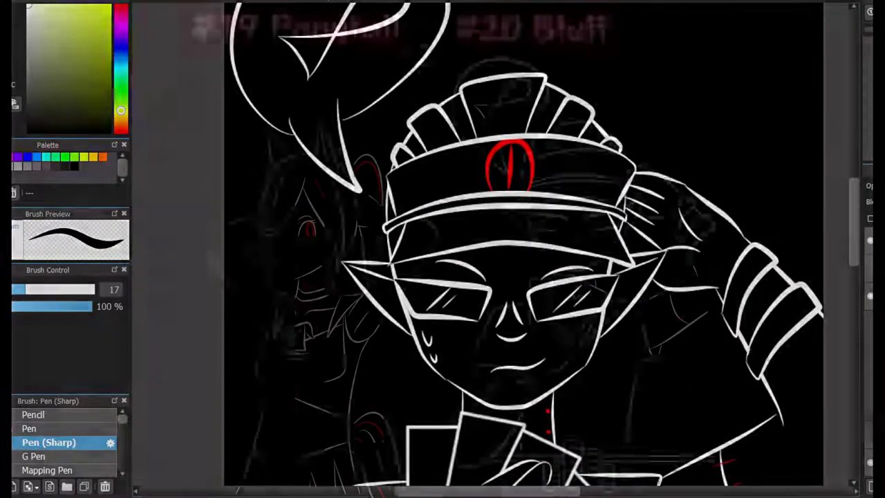